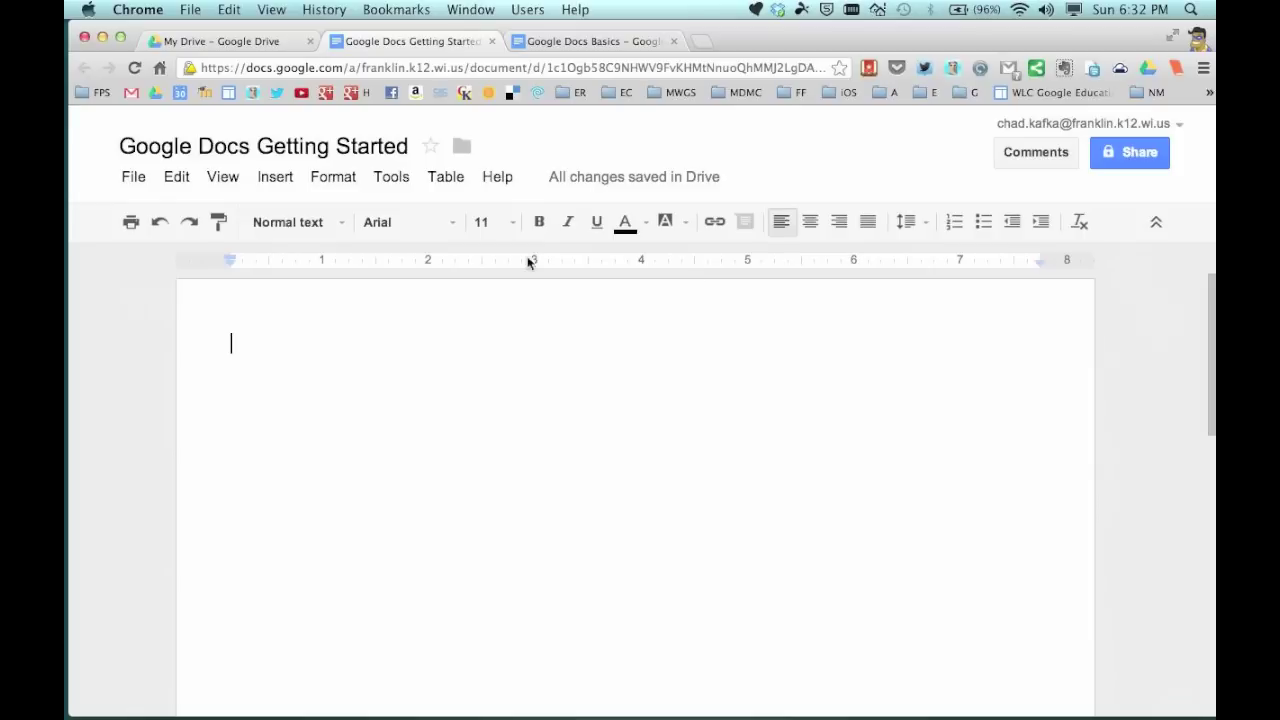
Fill the empty document with the introductory paragraph running from "There are several kinds of Google Docs" to "forms, and drawings too.".
{"action": "type", "text": "There are several kinds of Google Docs: text documents, spreadsheets, presentations, drawings, and forms. We’ll use a basic text document to show you how to get started with Google Docs. Most of these steps also work for other document types, so learn these tasks and you’re on your way to creating presentations, spreadsheets, forms, and drawings too."}
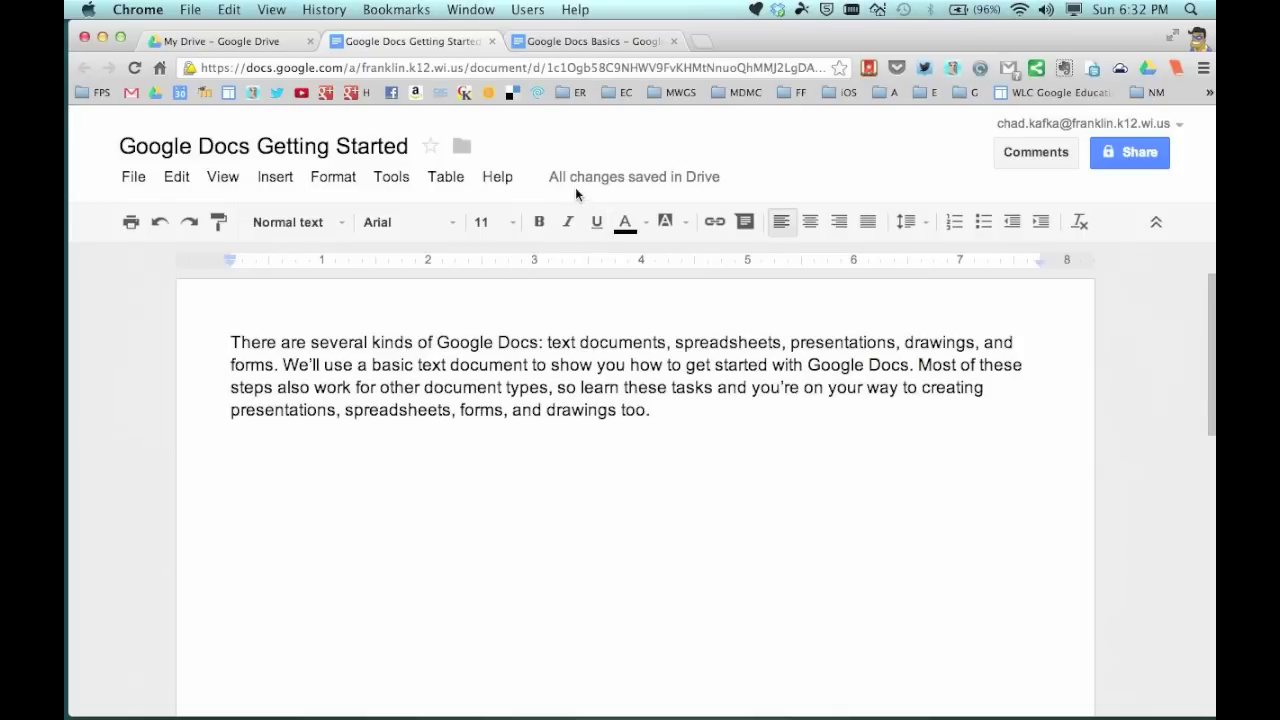
{"action": "mouse_move", "coordinate": [606, 182]}
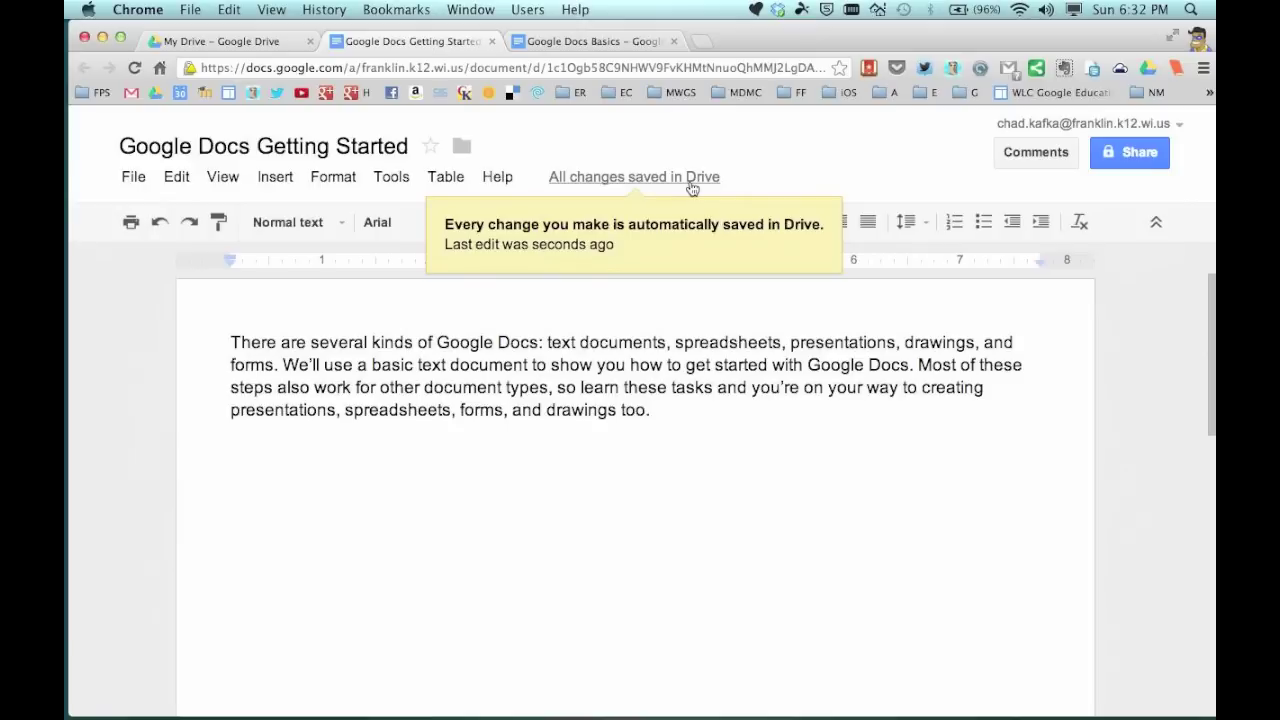
Add random filler characters at the end of the paragraph, check the save status, and delete the filler again.
{"action": "left_click", "coordinate": [677, 410]}
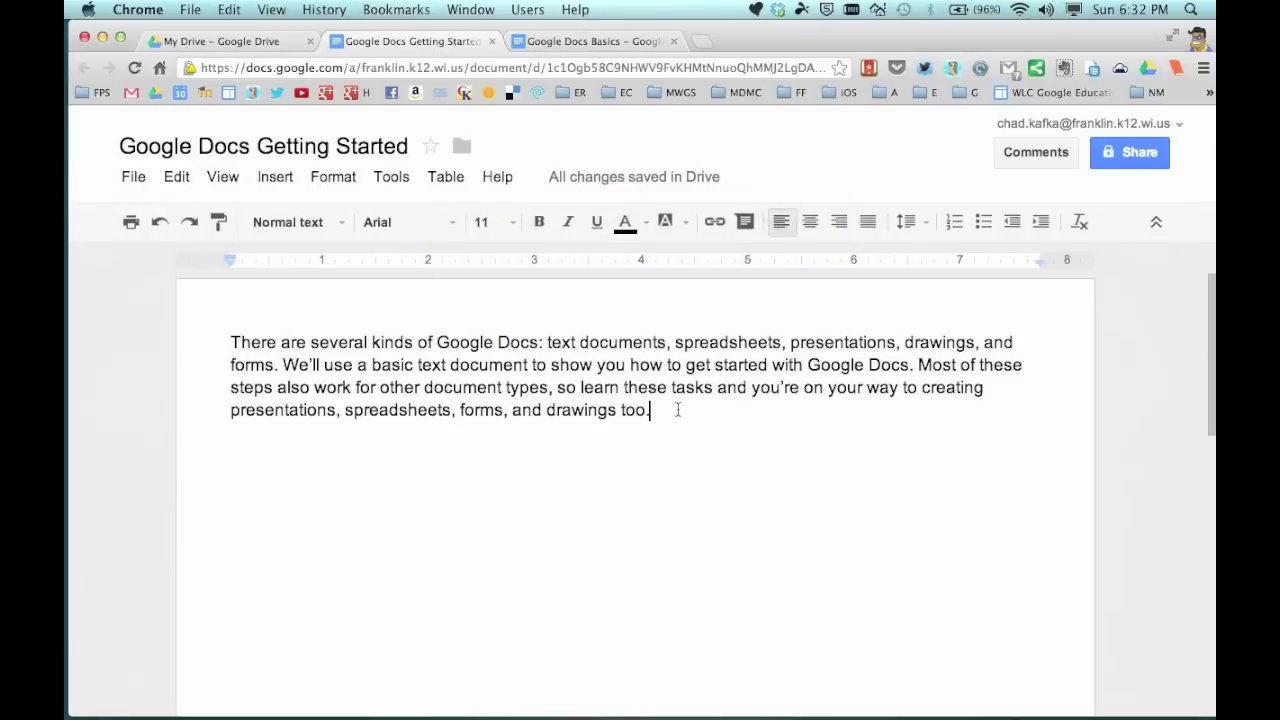
{"action": "type", "text": "adfjalfdkjaldkfjldfjadlfkasdfdf adfdfadfsdf"}
{"action": "mouse_move", "coordinate": [580, 188]}
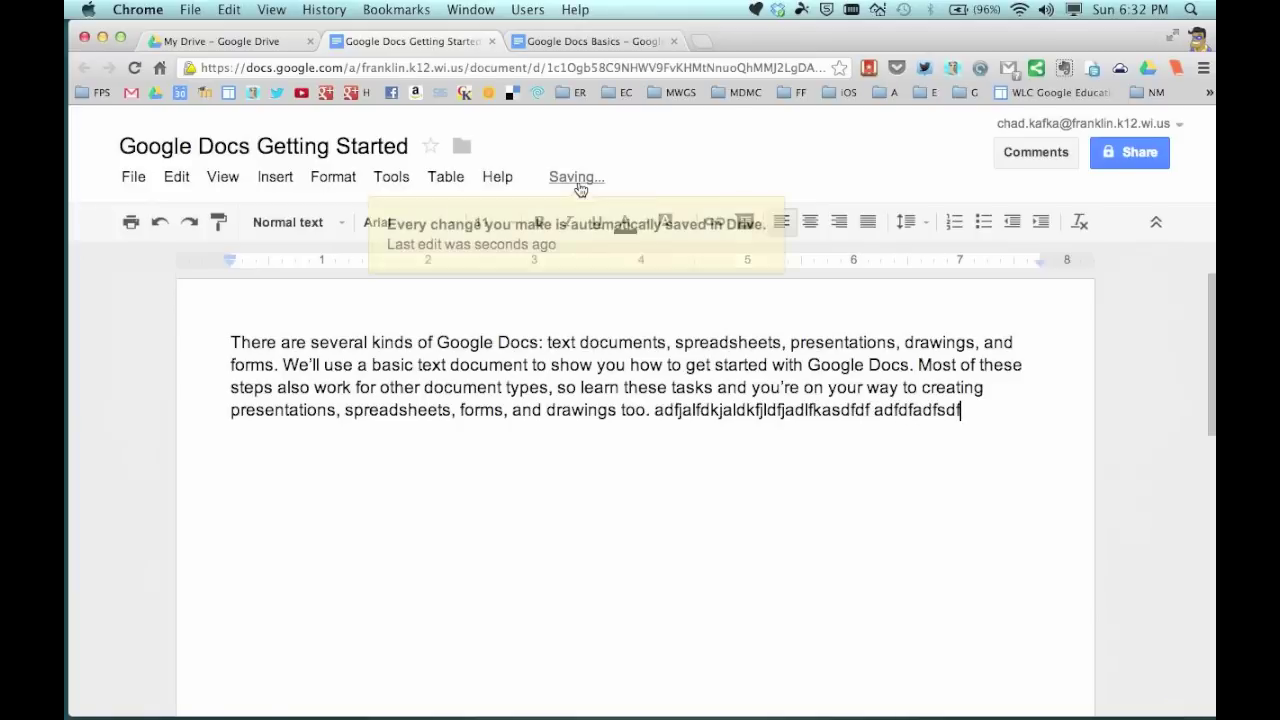
{"action": "left_click_drag", "start_coordinate": [994, 414], "coordinate": [657, 414]}
{"action": "key", "text": "BackSpace"}
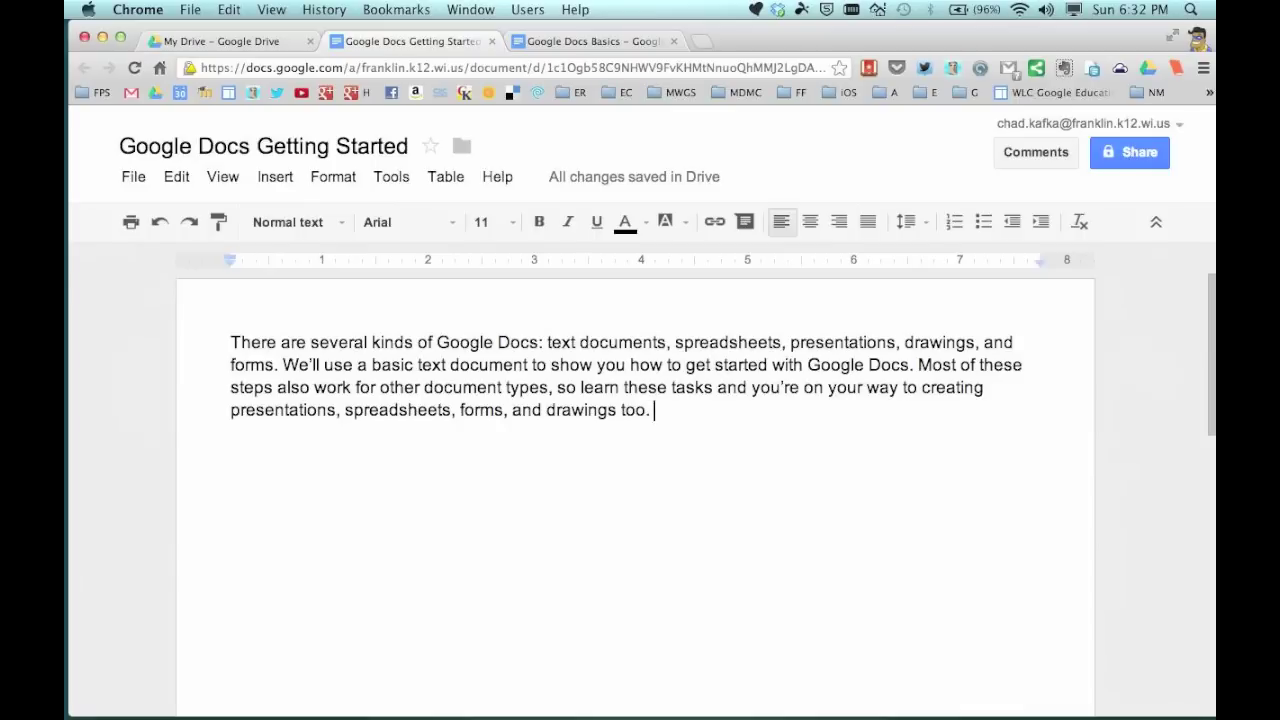
Delete all of the document's text and undo the deletion.
{"action": "left_click", "coordinate": [645, 413]}
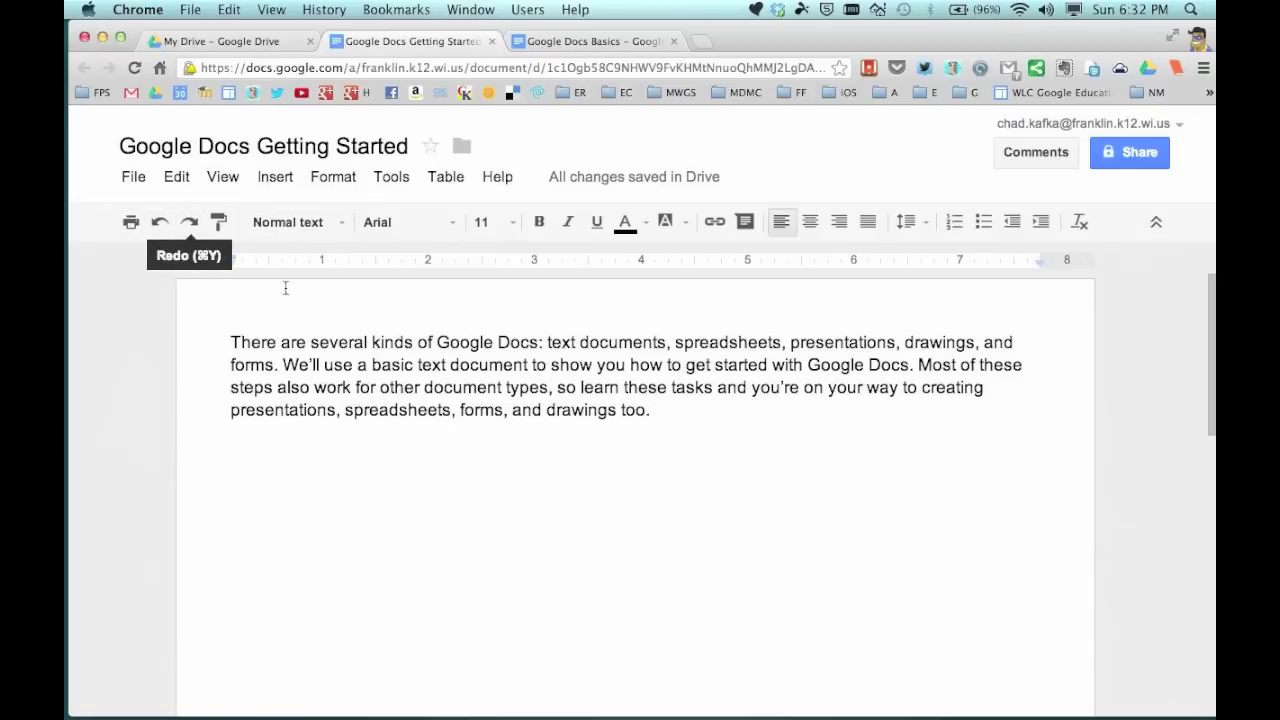
{"action": "left_click", "coordinate": [366, 334]}
{"action": "key", "text": "super+a"}
{"action": "key", "text": "BackSpace"}
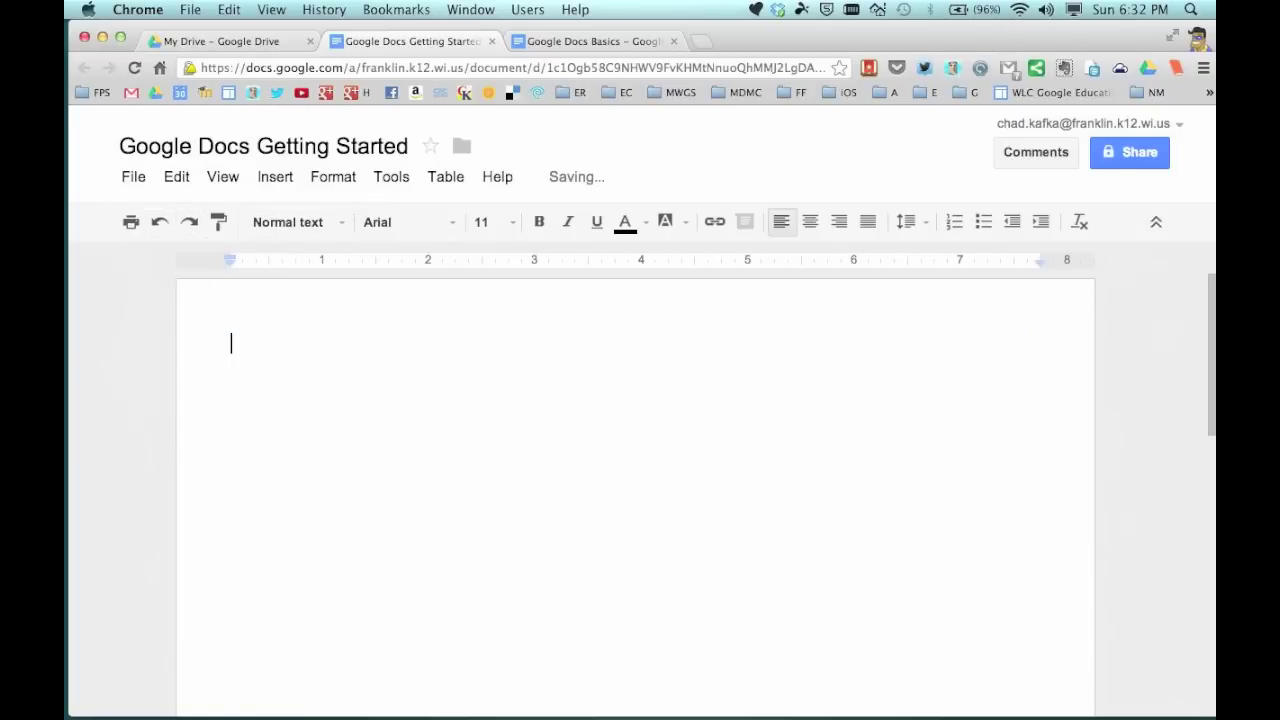
{"action": "left_click", "coordinate": [160, 222]}
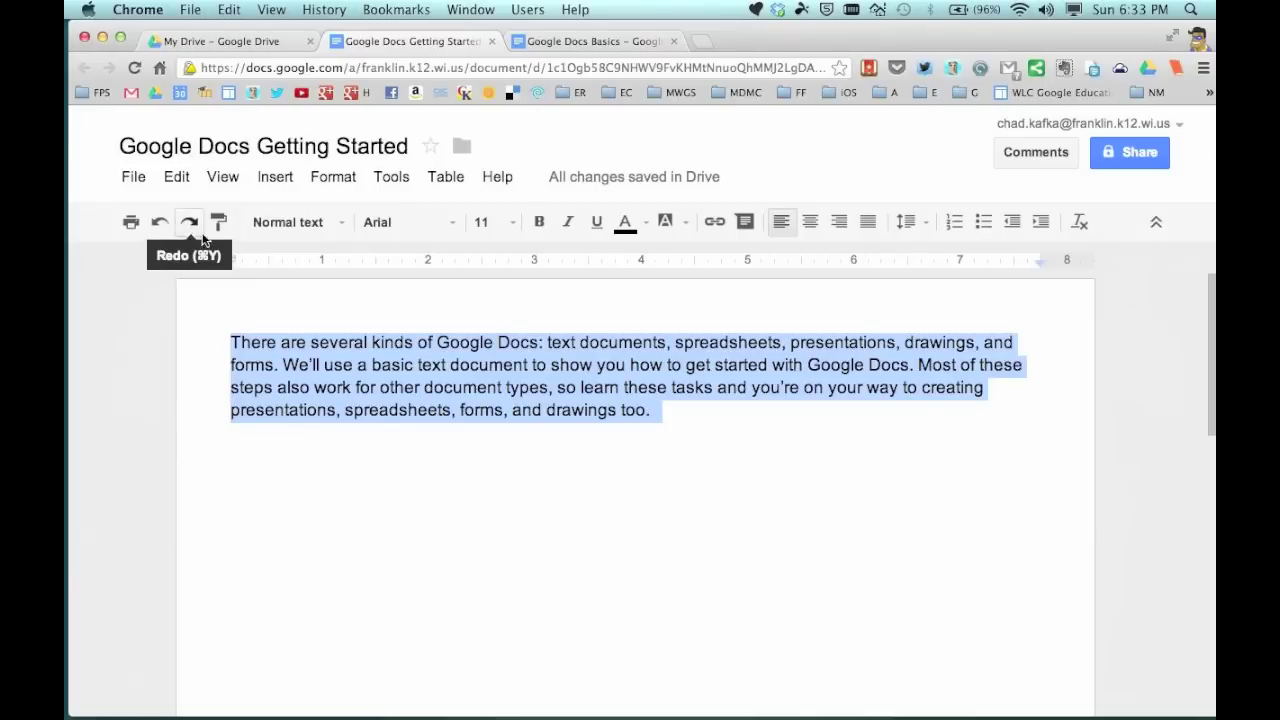
Look through the available fonts and font sizes for the paragraph without choosing one.
{"action": "left_click", "coordinate": [406, 224]}
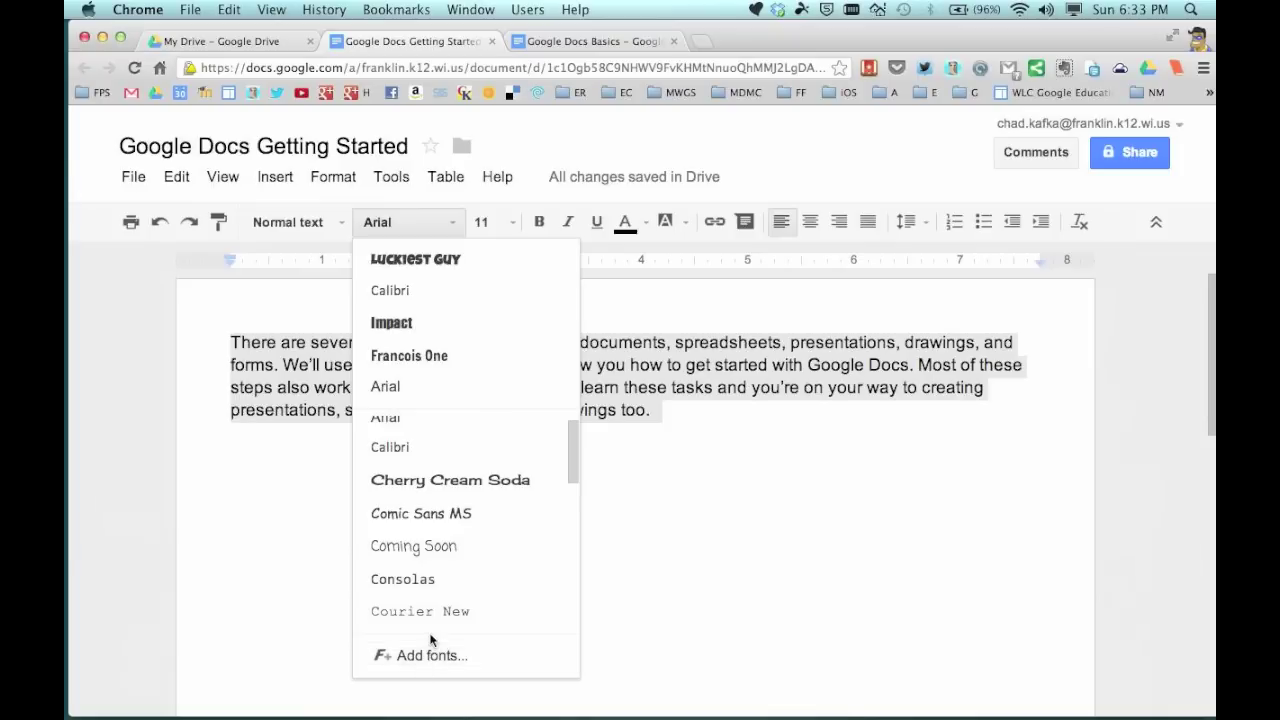
{"action": "scroll", "coordinate": [424, 610], "scroll_direction": "down", "scroll_amount": 1}
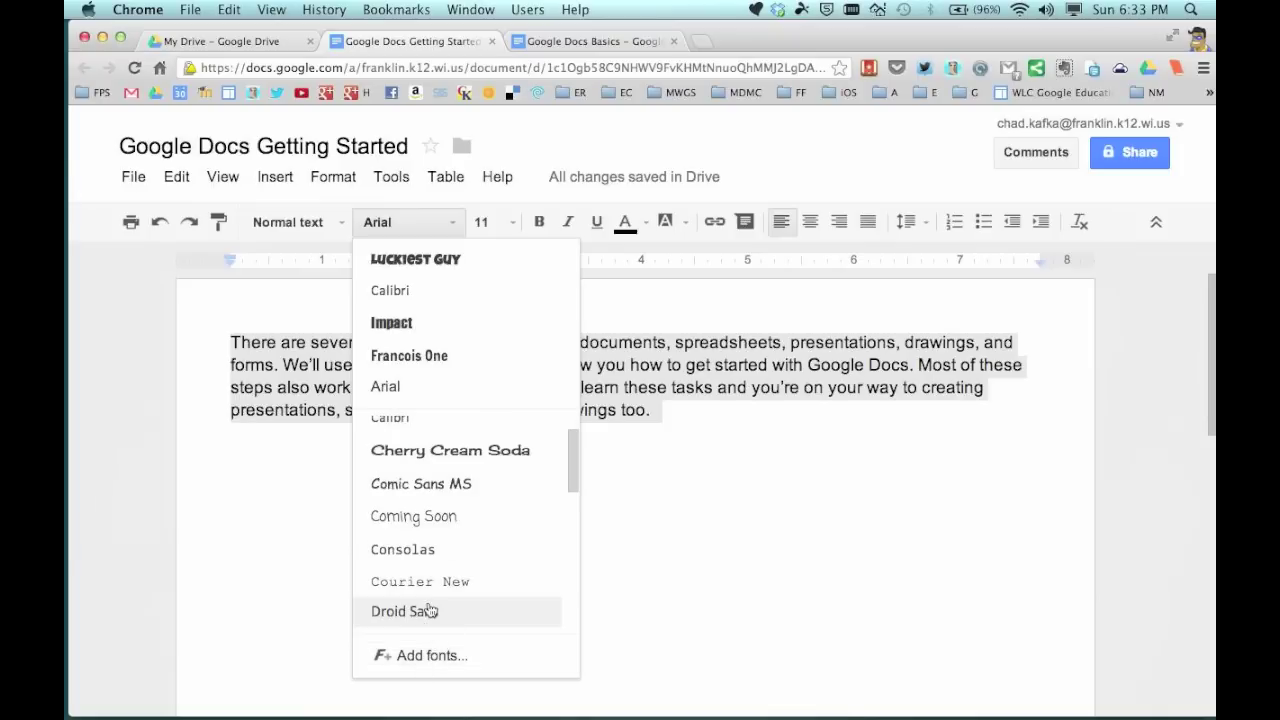
{"action": "left_click", "coordinate": [688, 387]}
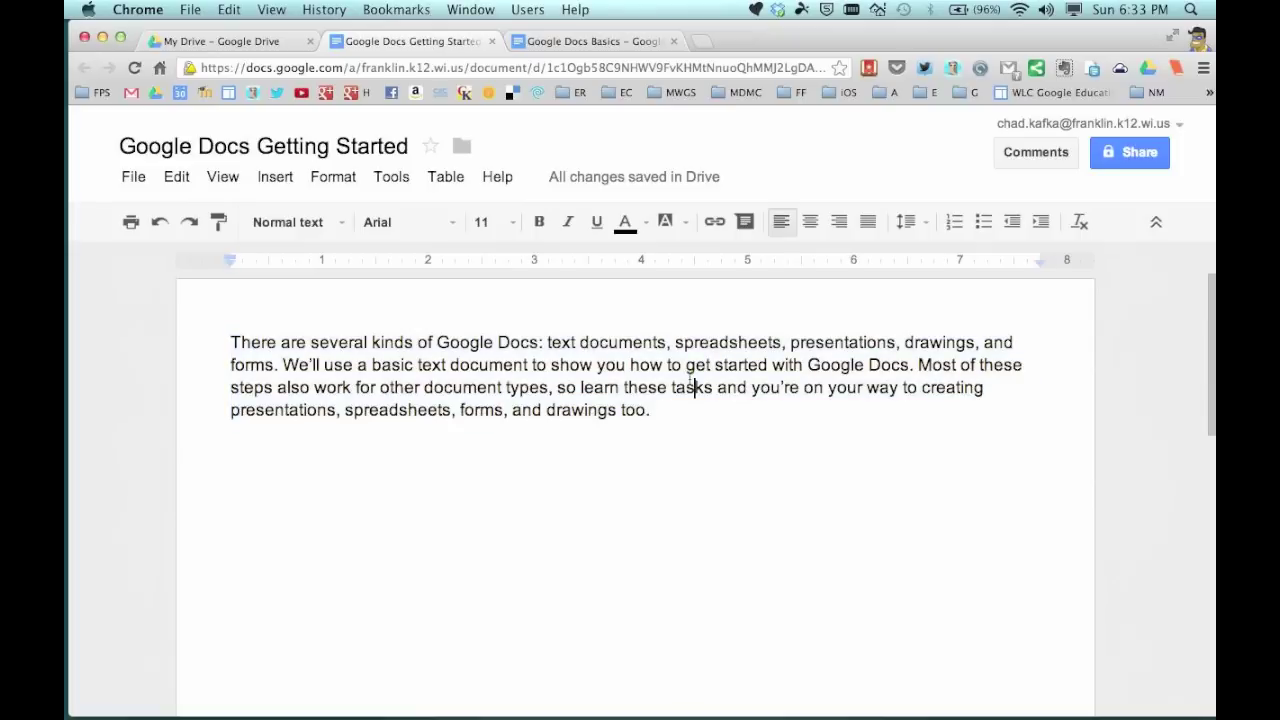
{"action": "left_click", "coordinate": [512, 222]}
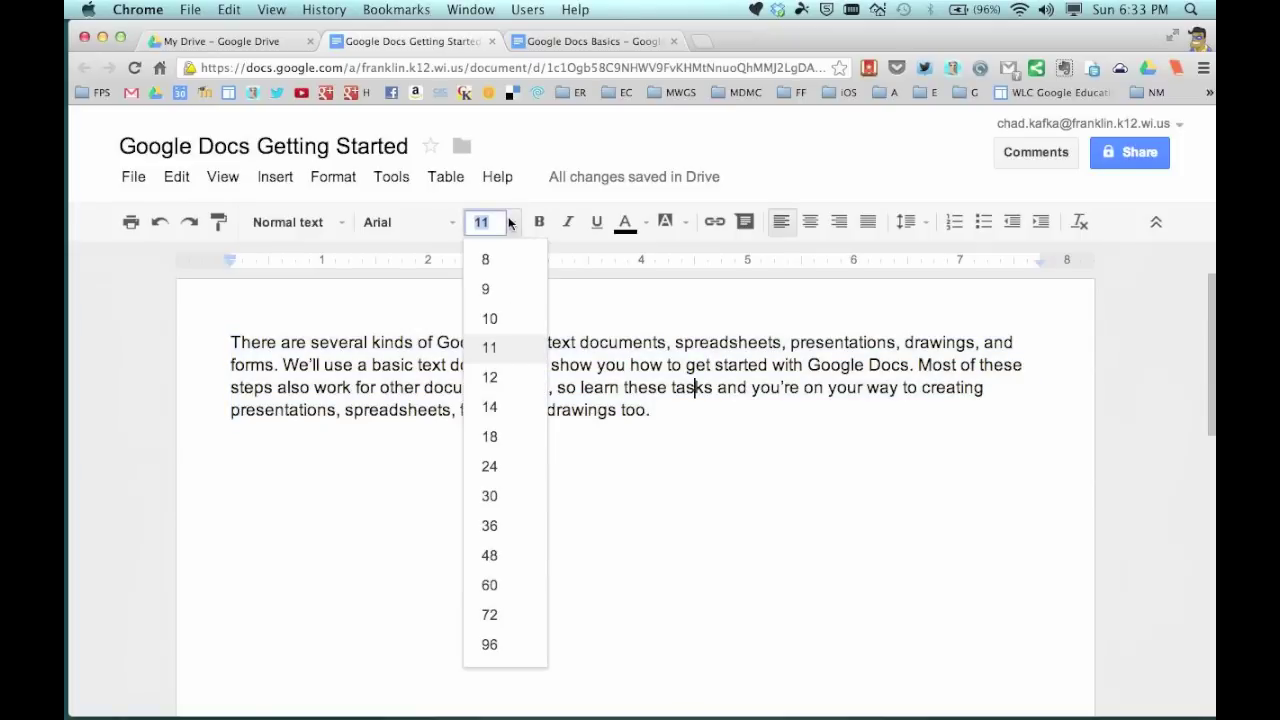
{"action": "left_click", "coordinate": [667, 345]}
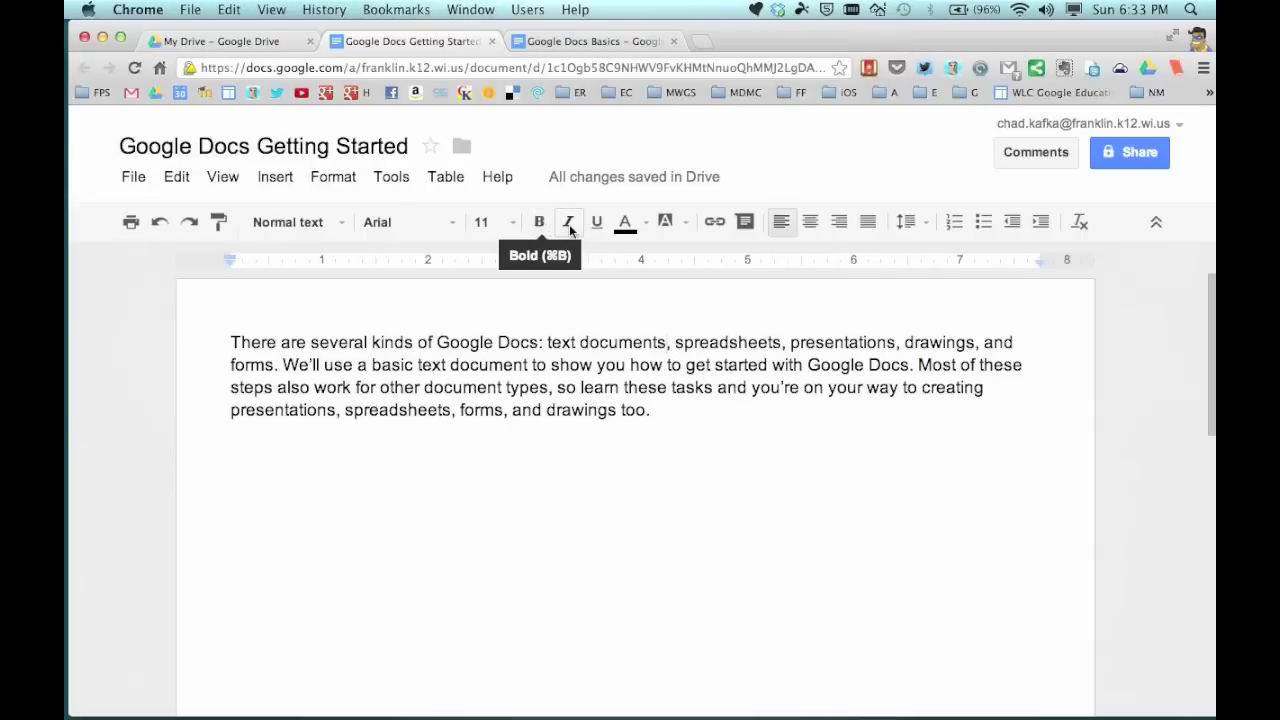
Color the word "documents" in the paragraph's first line red and highlight it in yellow.
{"action": "double_click", "coordinate": [636, 345]}
{"action": "left_click", "coordinate": [626, 226]}
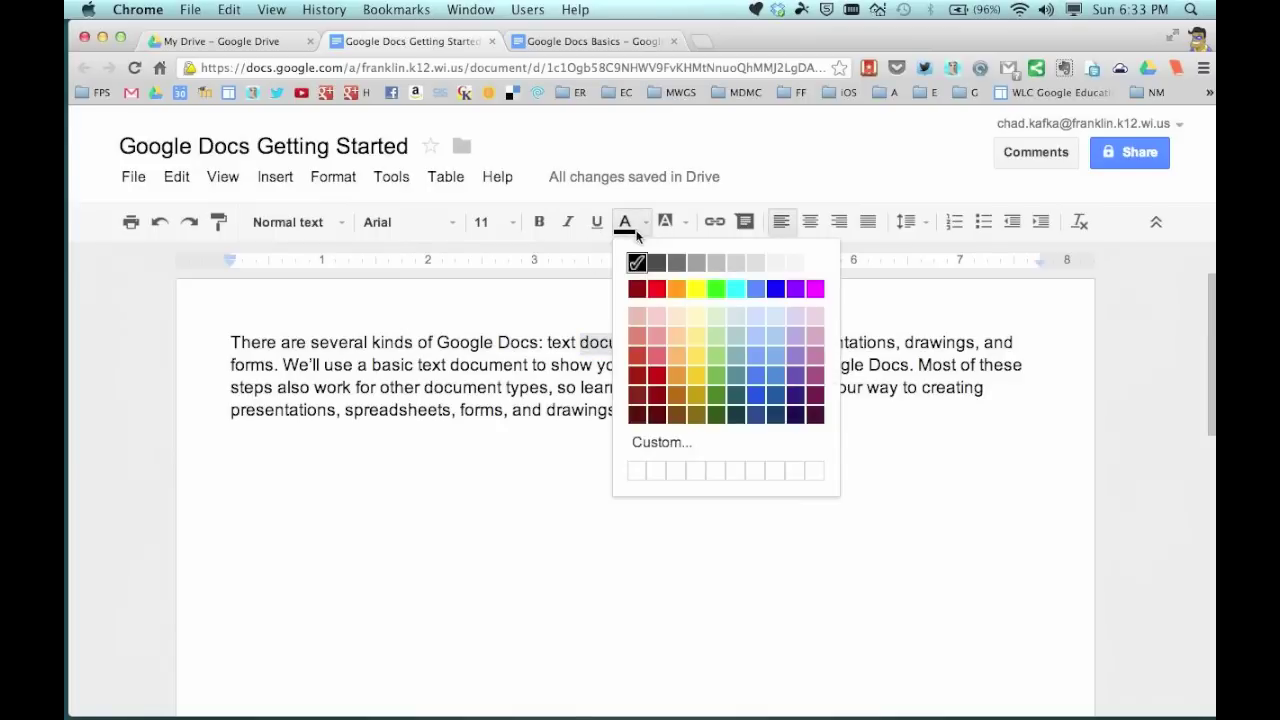
{"action": "left_click", "coordinate": [656, 289]}
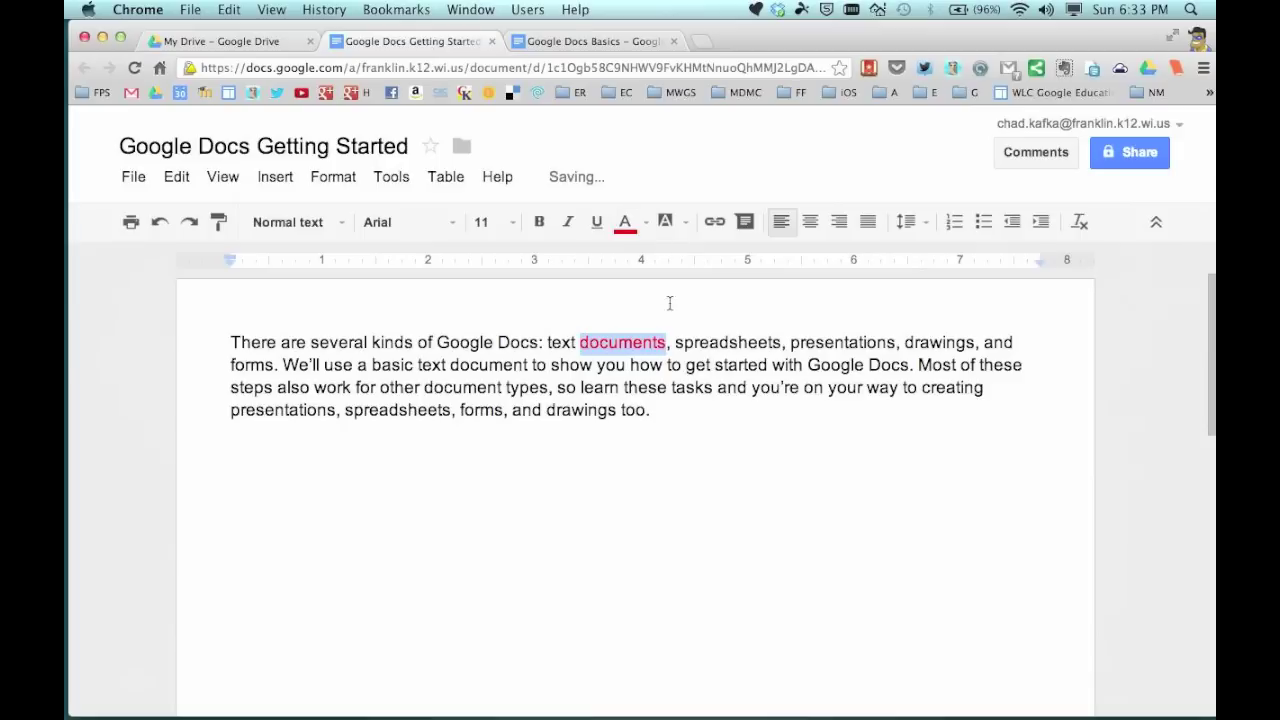
{"action": "left_click", "coordinate": [682, 224]}
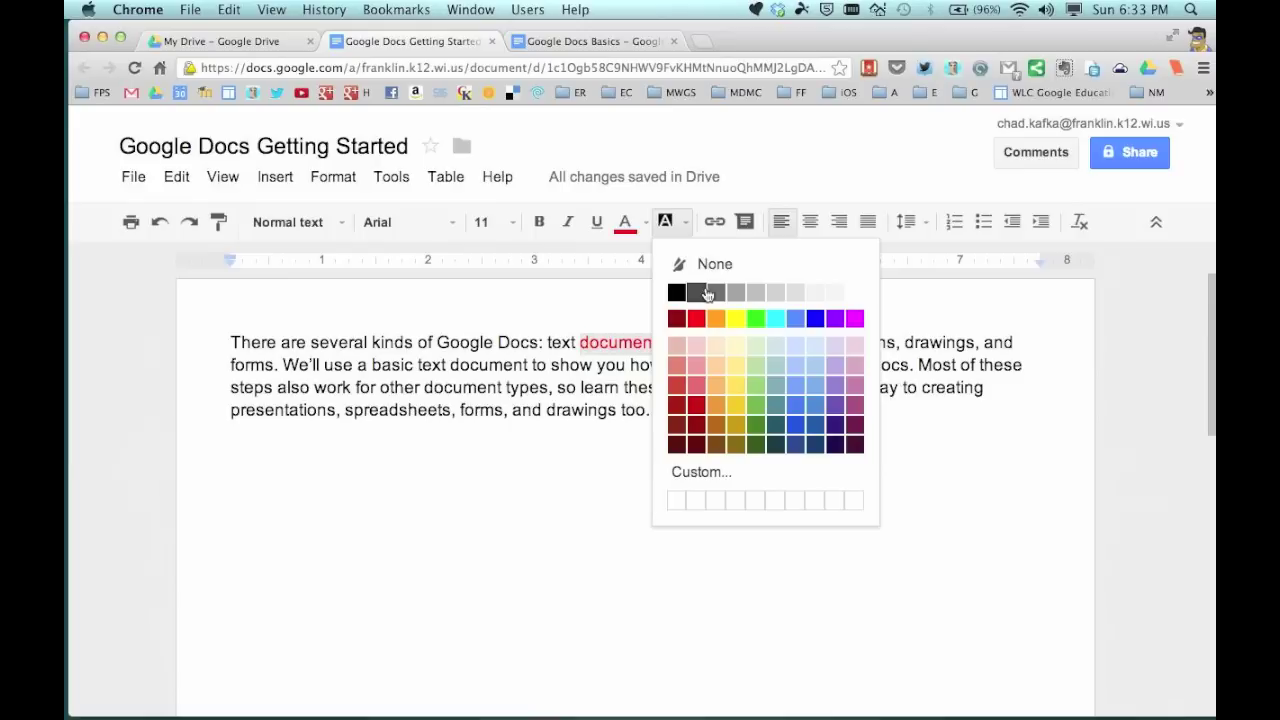
{"action": "left_click", "coordinate": [736, 318]}
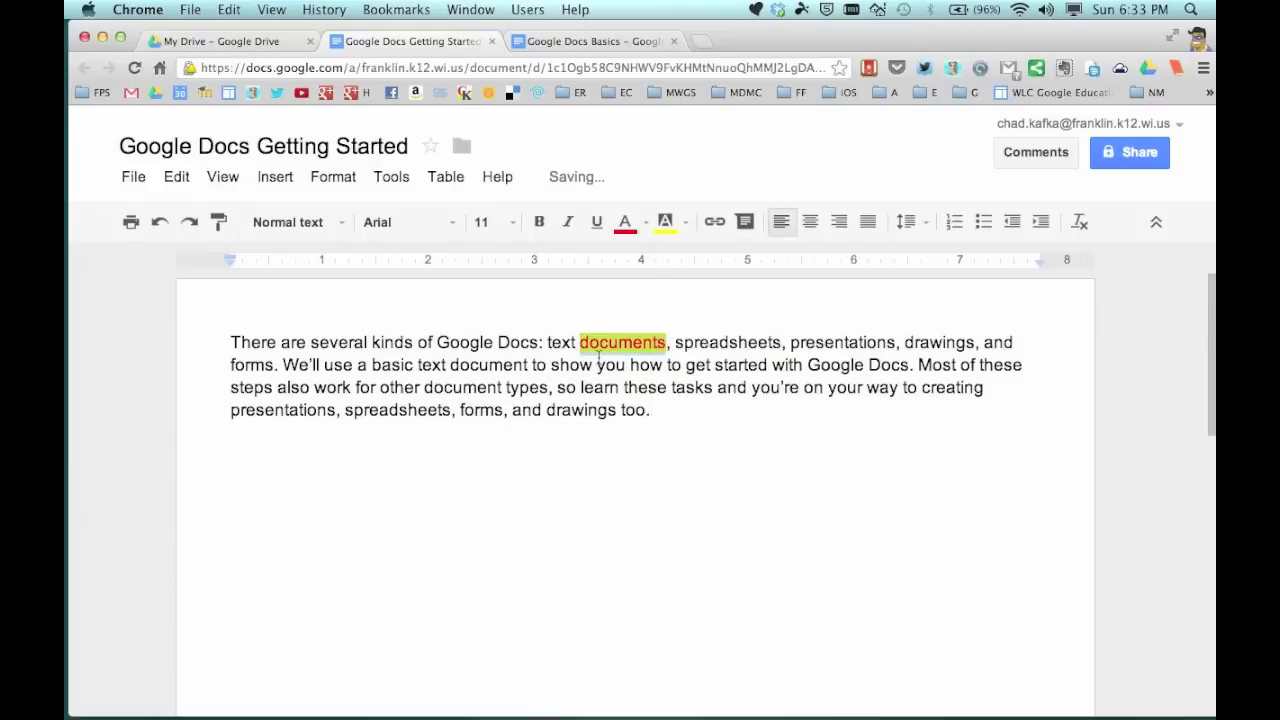
{"action": "left_click", "coordinate": [694, 345]}
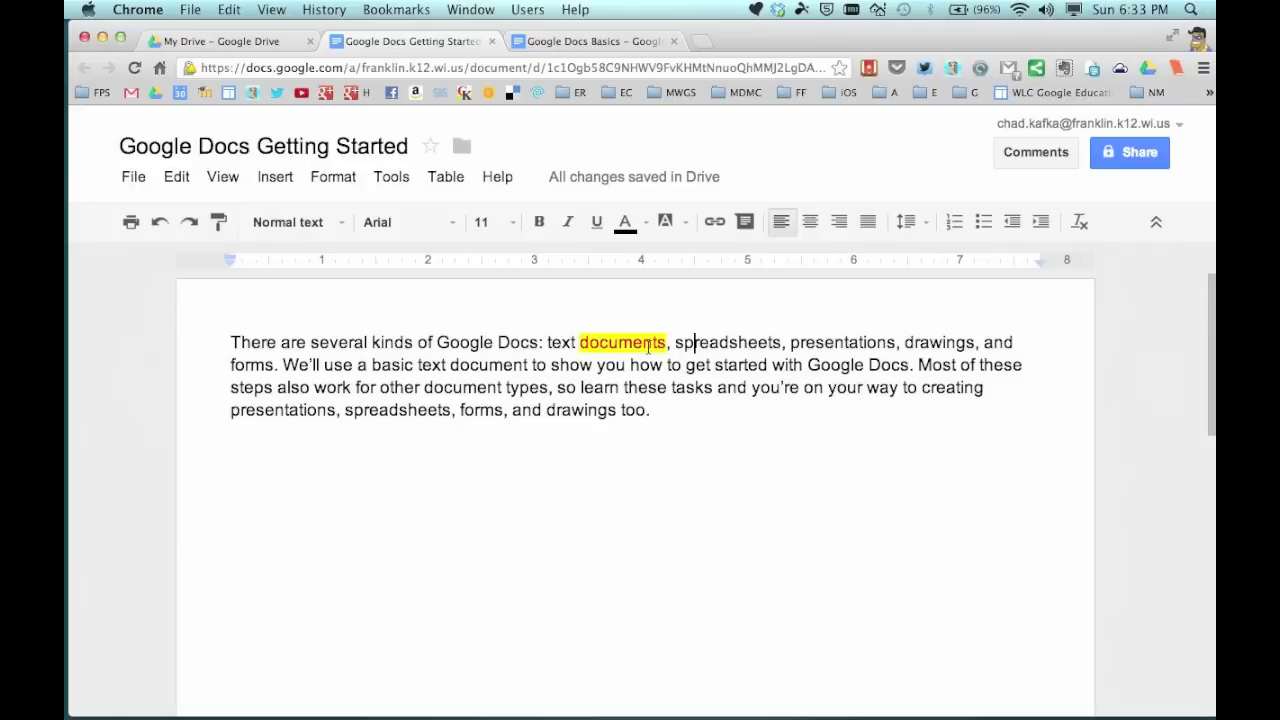
Start inserting a link on the word "spreadsheets" in the first line, and cancel it without an address.
{"action": "double_click", "coordinate": [703, 345]}
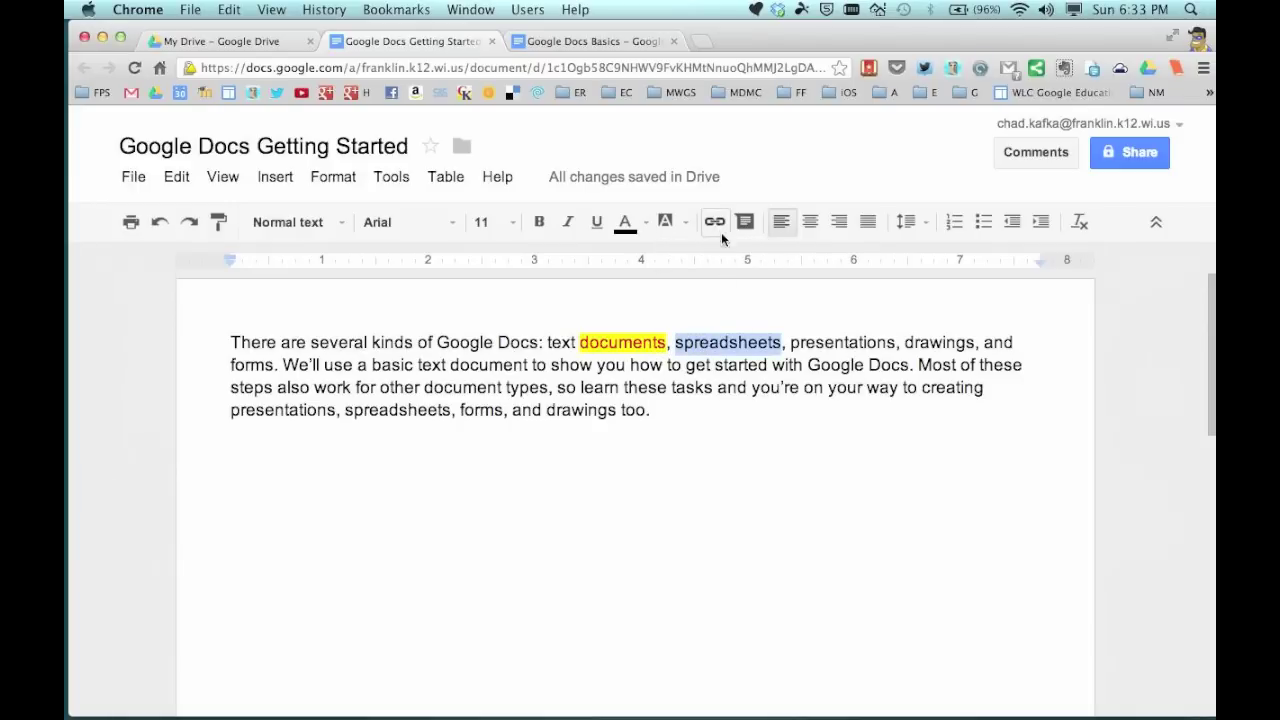
{"action": "left_click", "coordinate": [716, 221]}
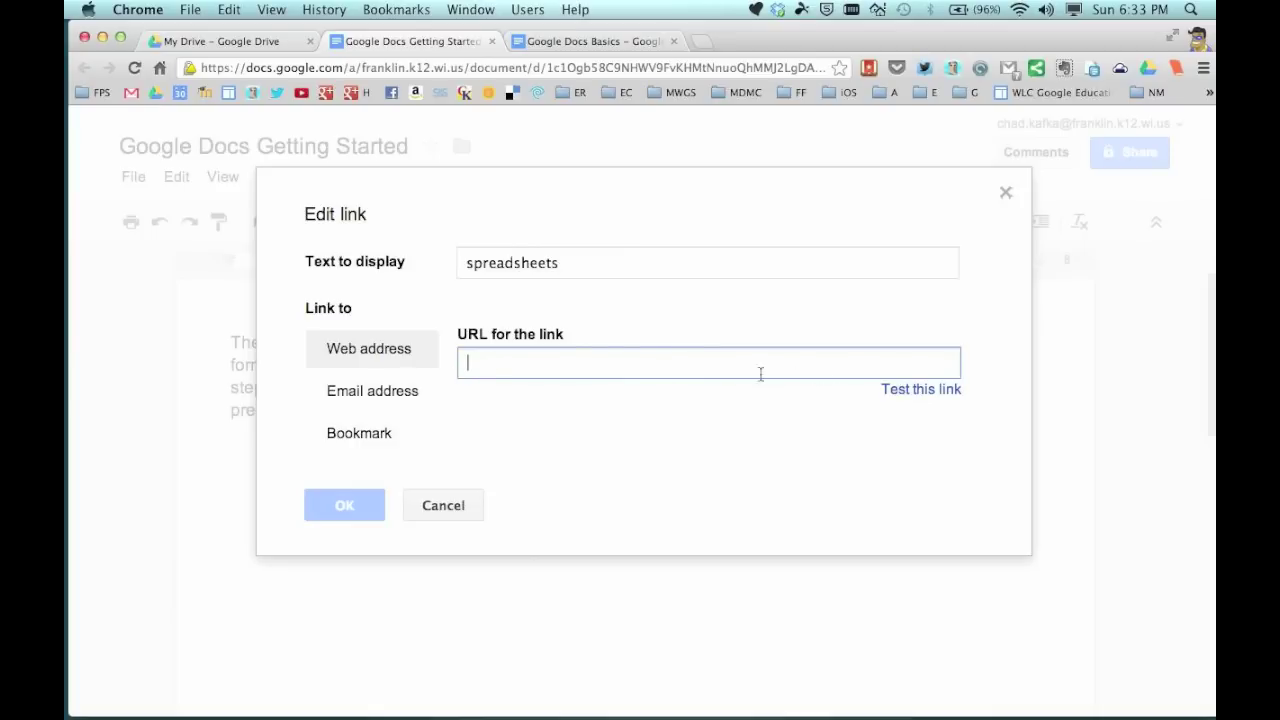
{"action": "left_click", "coordinate": [445, 506]}
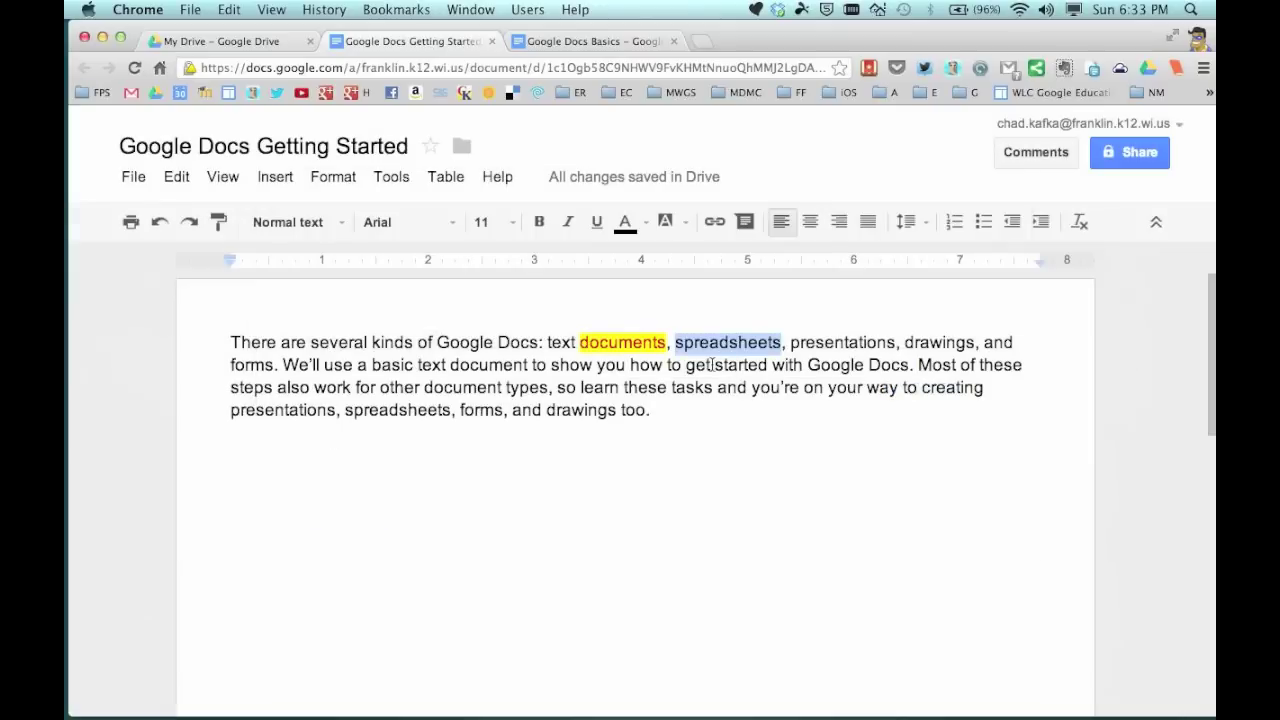
{"action": "left_click", "coordinate": [719, 388]}
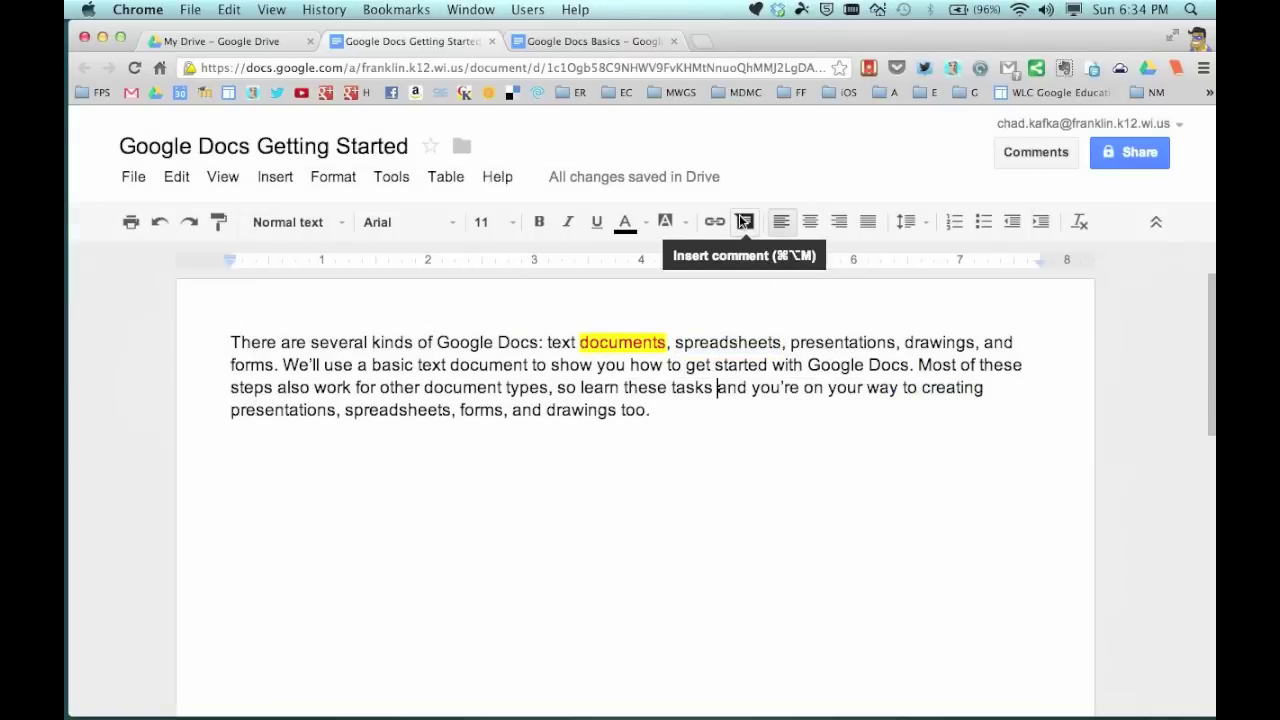
Start a comment on the passage from "presentations, drawings" to "started with Google Docs", and cancel it.
{"action": "left_click_drag", "start_coordinate": [790, 345], "coordinate": [905, 365]}
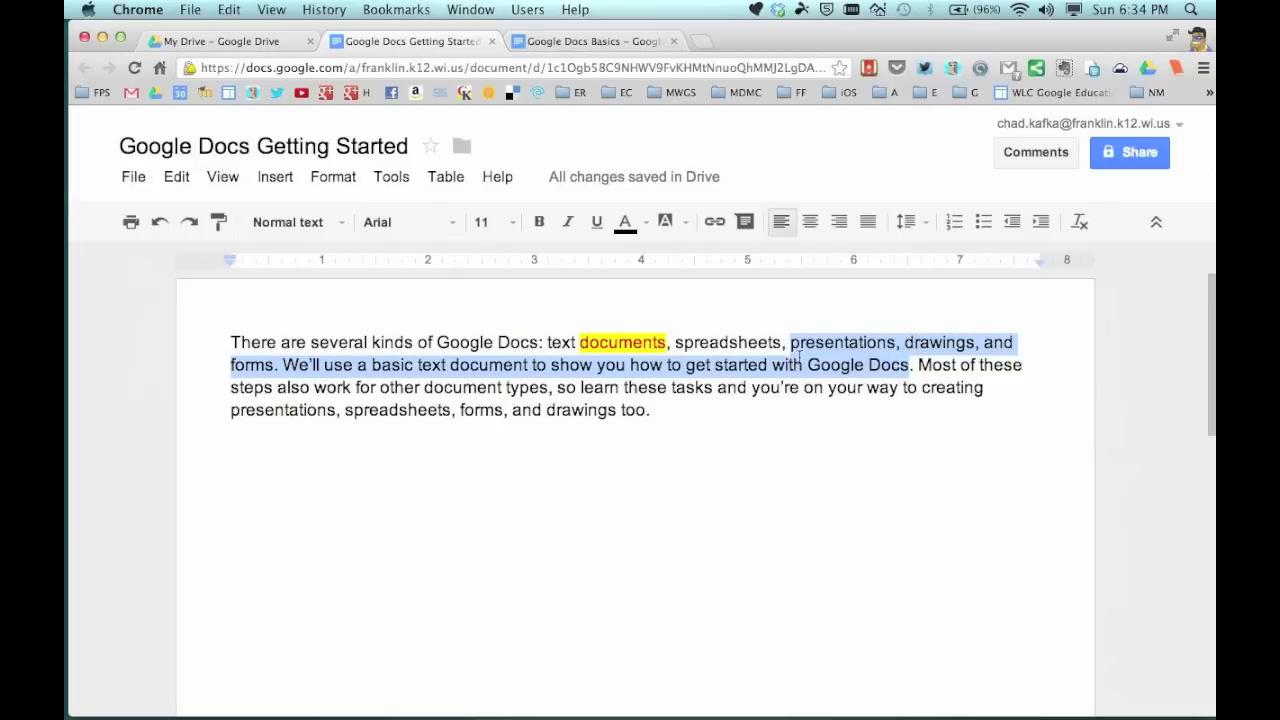
{"action": "left_click", "coordinate": [745, 222]}
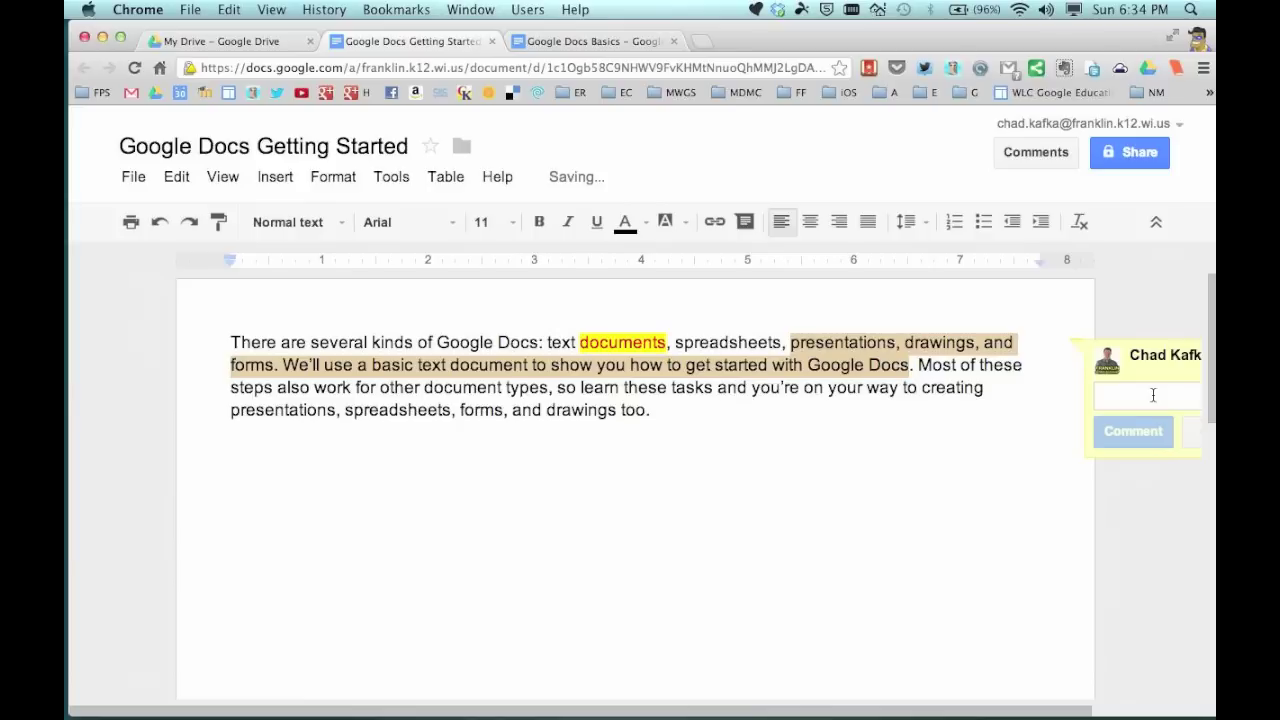
{"action": "left_click", "coordinate": [1190, 432]}
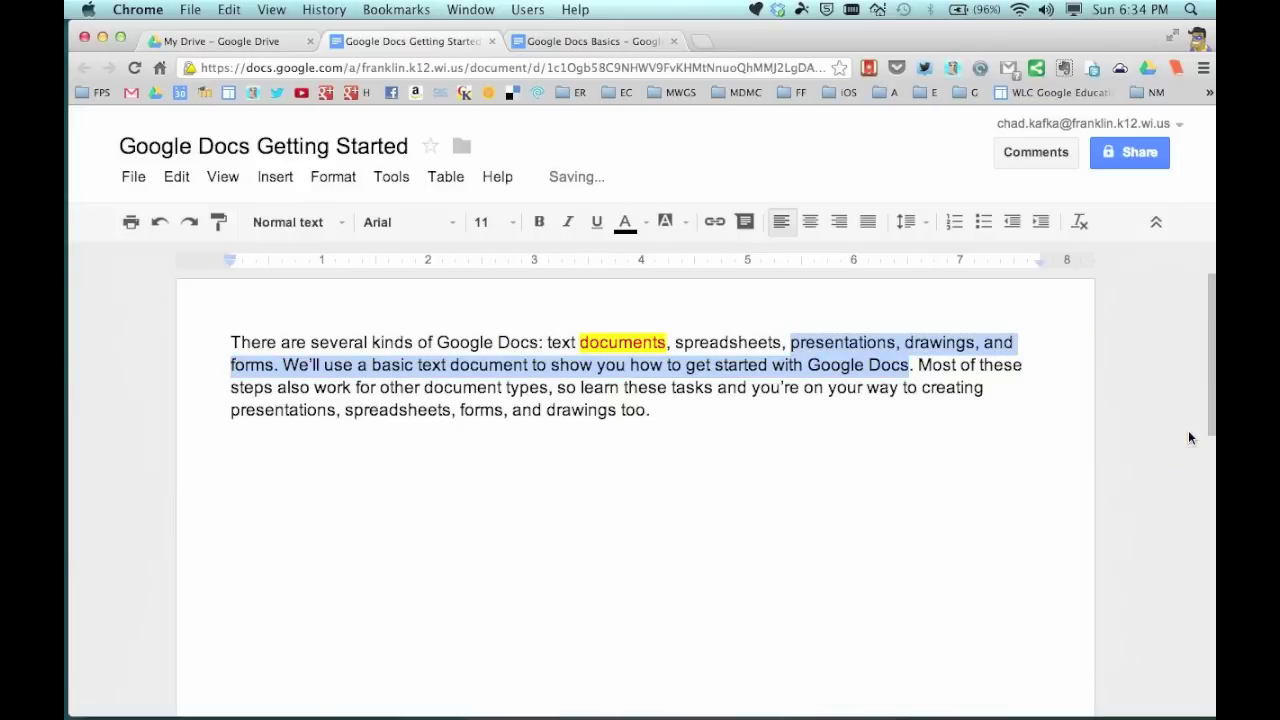
{"action": "left_click", "coordinate": [929, 370]}
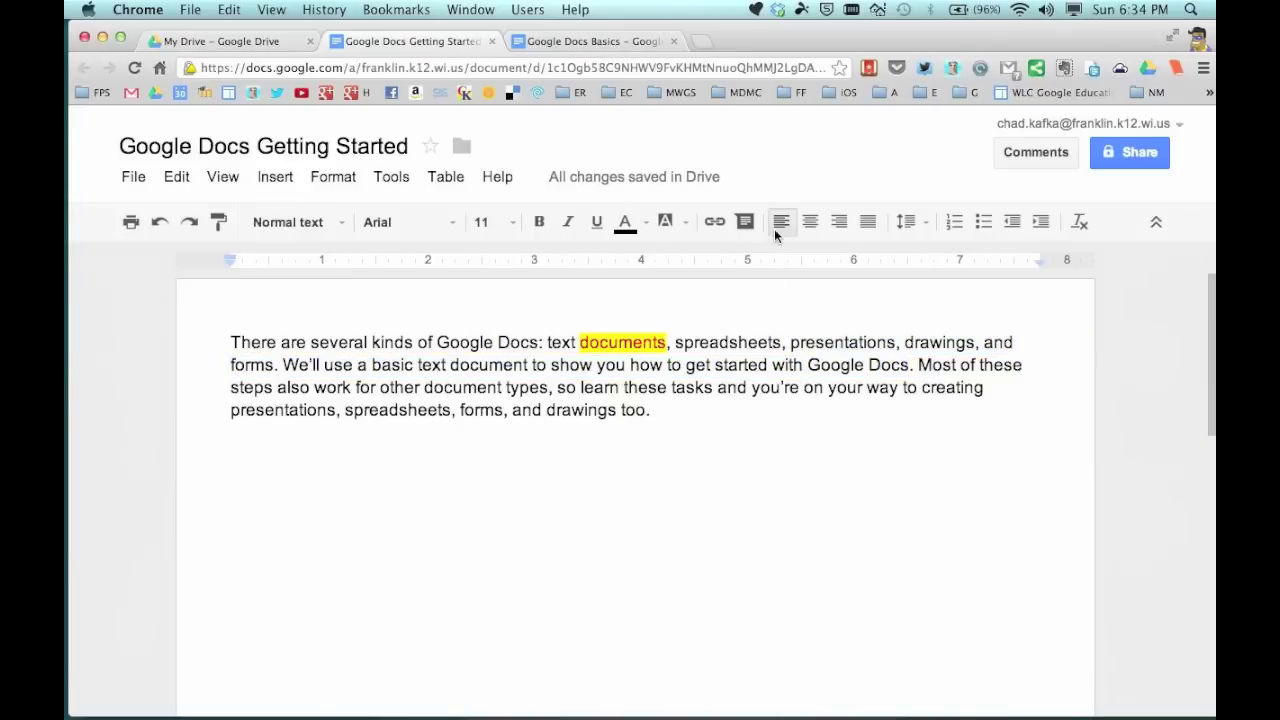
Try center, right and justified alignment on the whole paragraph, and return it to left alignment.
{"action": "triple_click", "coordinate": [760, 350]}
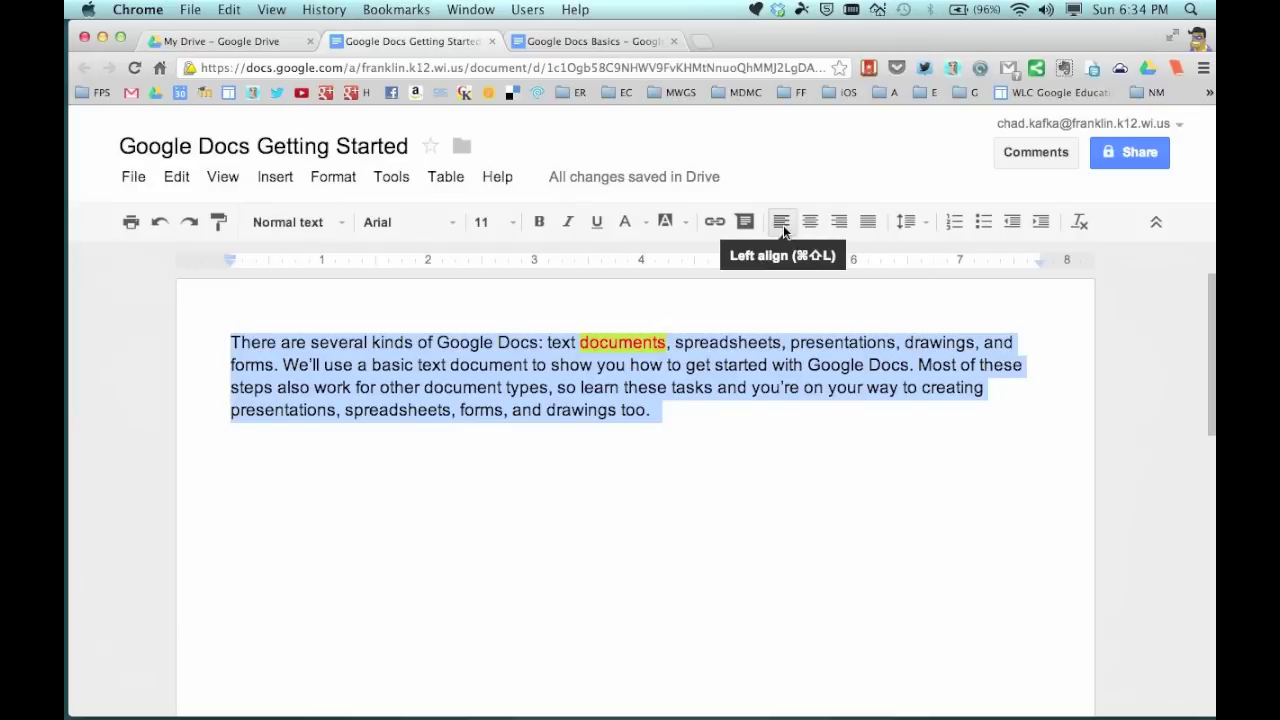
{"action": "left_click", "coordinate": [810, 222]}
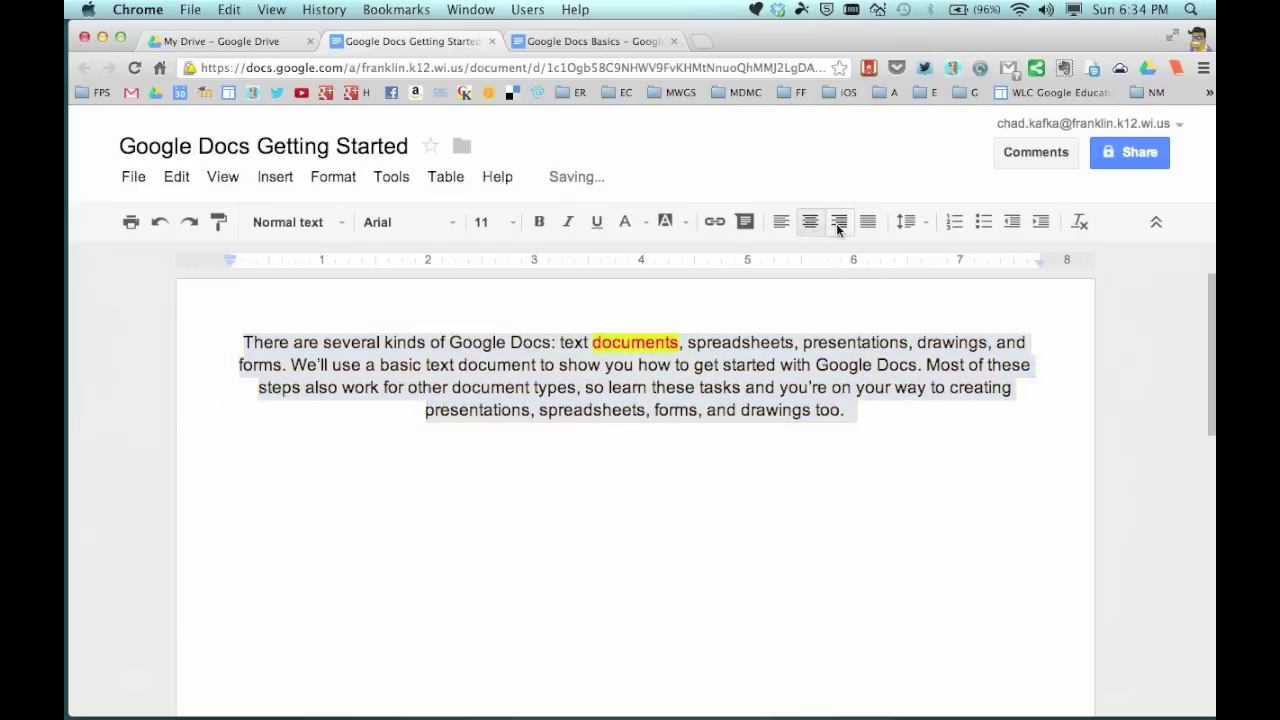
{"action": "left_click", "coordinate": [839, 222]}
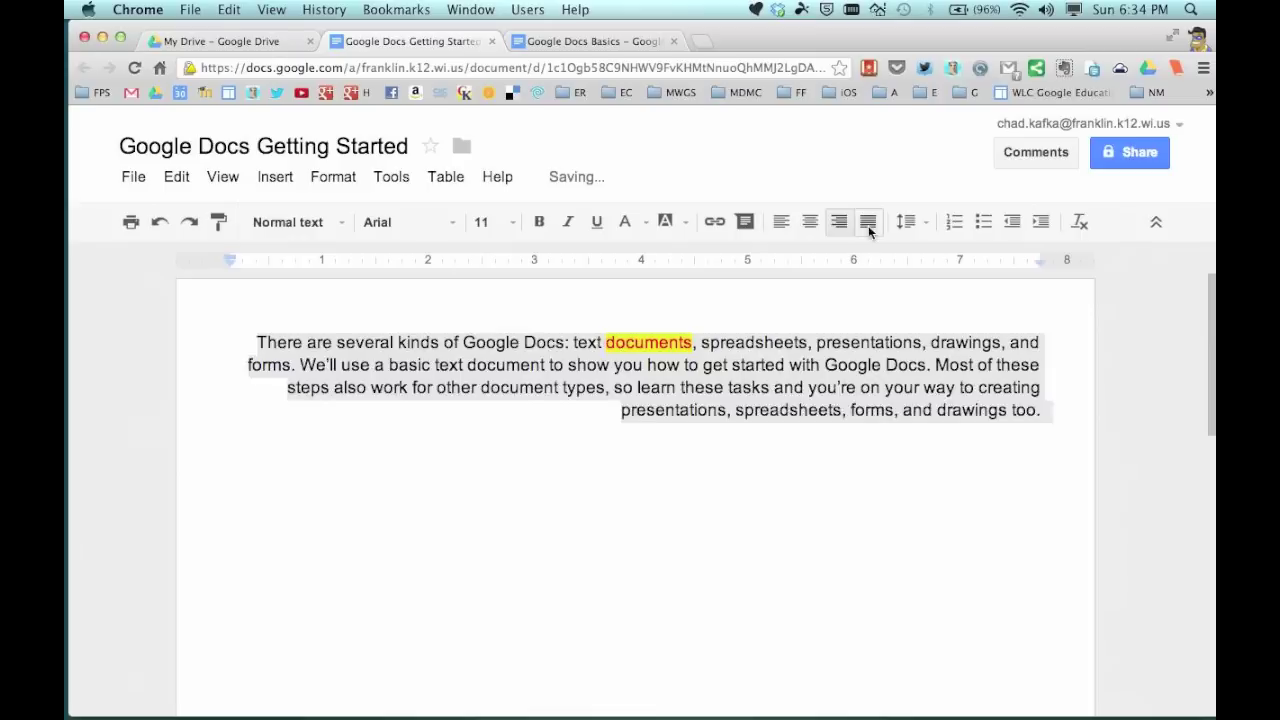
{"action": "left_click", "coordinate": [868, 222]}
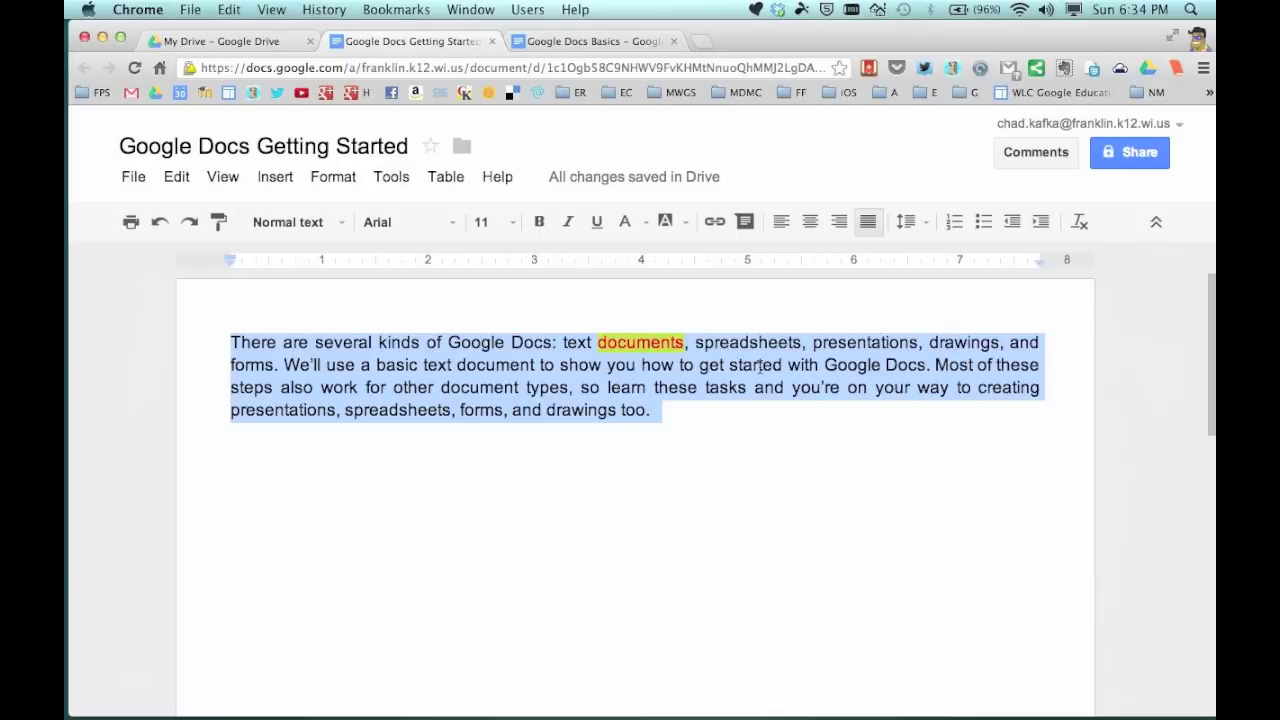
{"action": "left_click", "coordinate": [782, 224]}
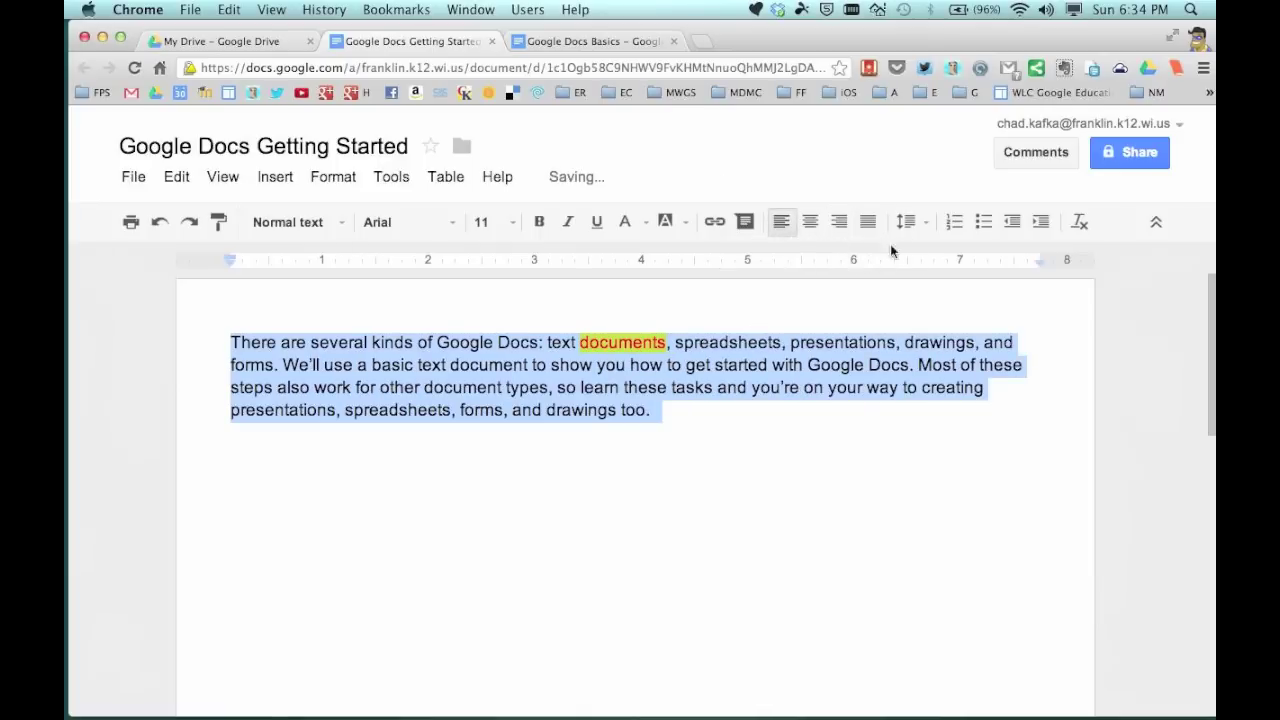
Try a line spacing of 2.0 on the paragraph, and set the spacing back to 1.15.
{"action": "left_click", "coordinate": [920, 225]}
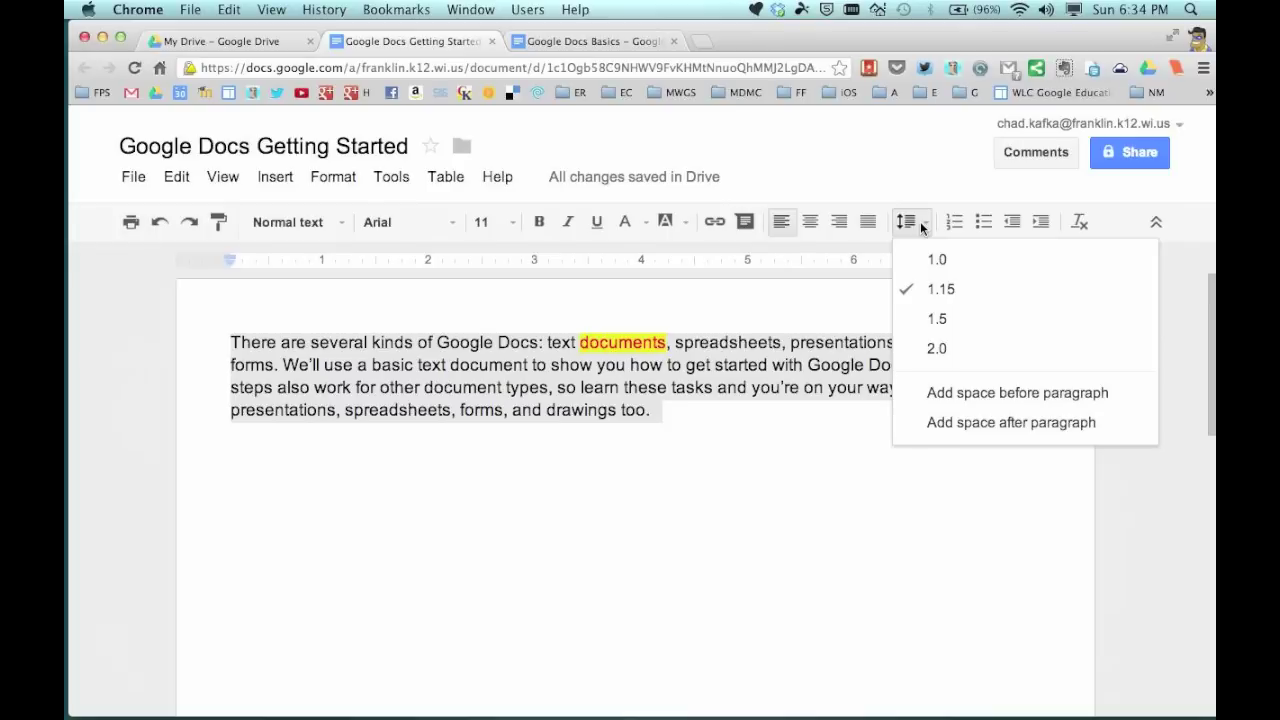
{"action": "left_click", "coordinate": [921, 350]}
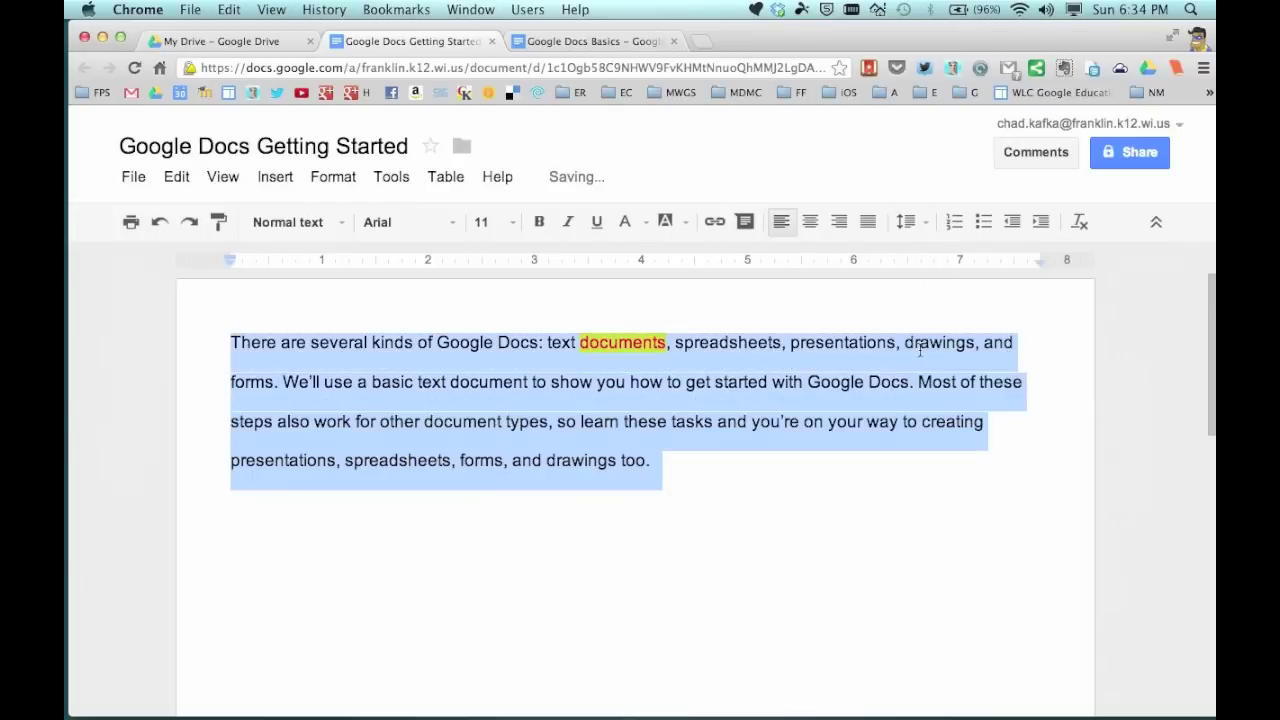
{"action": "left_click", "coordinate": [920, 233]}
{"action": "left_click", "coordinate": [926, 290]}
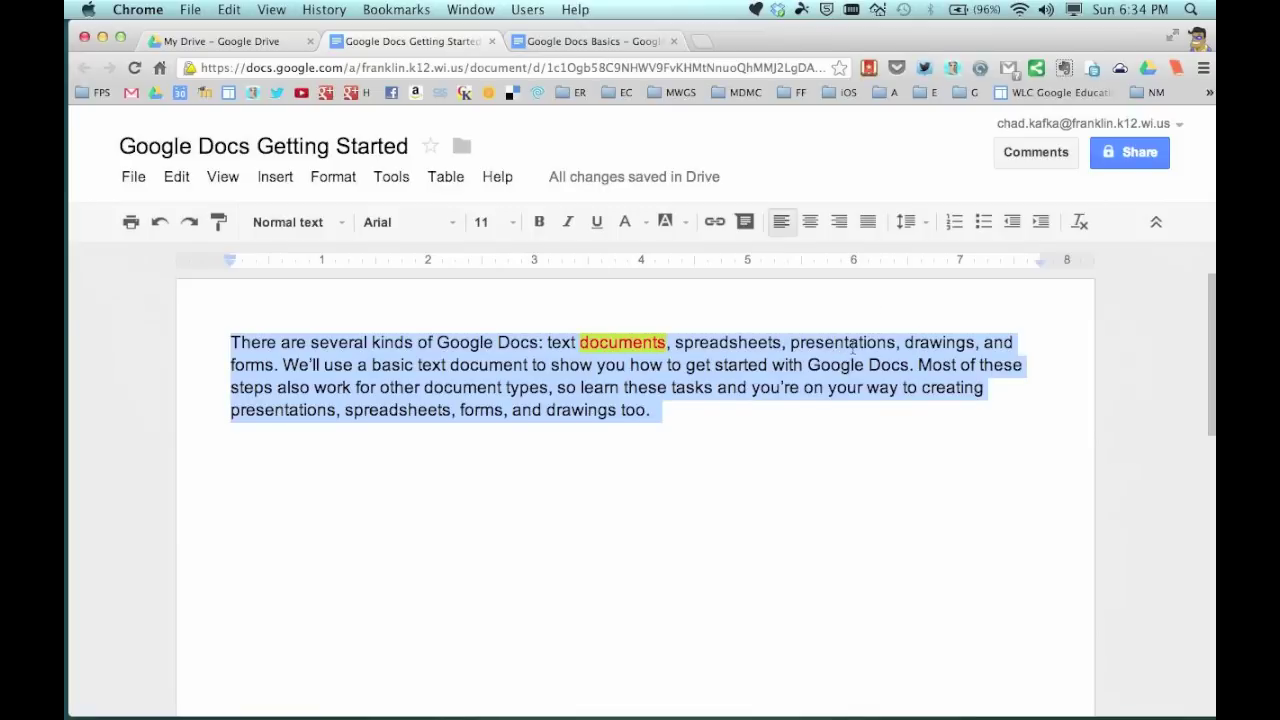
Turn the selected paragraph into a numbered list item.
{"action": "left_click", "coordinate": [954, 229]}
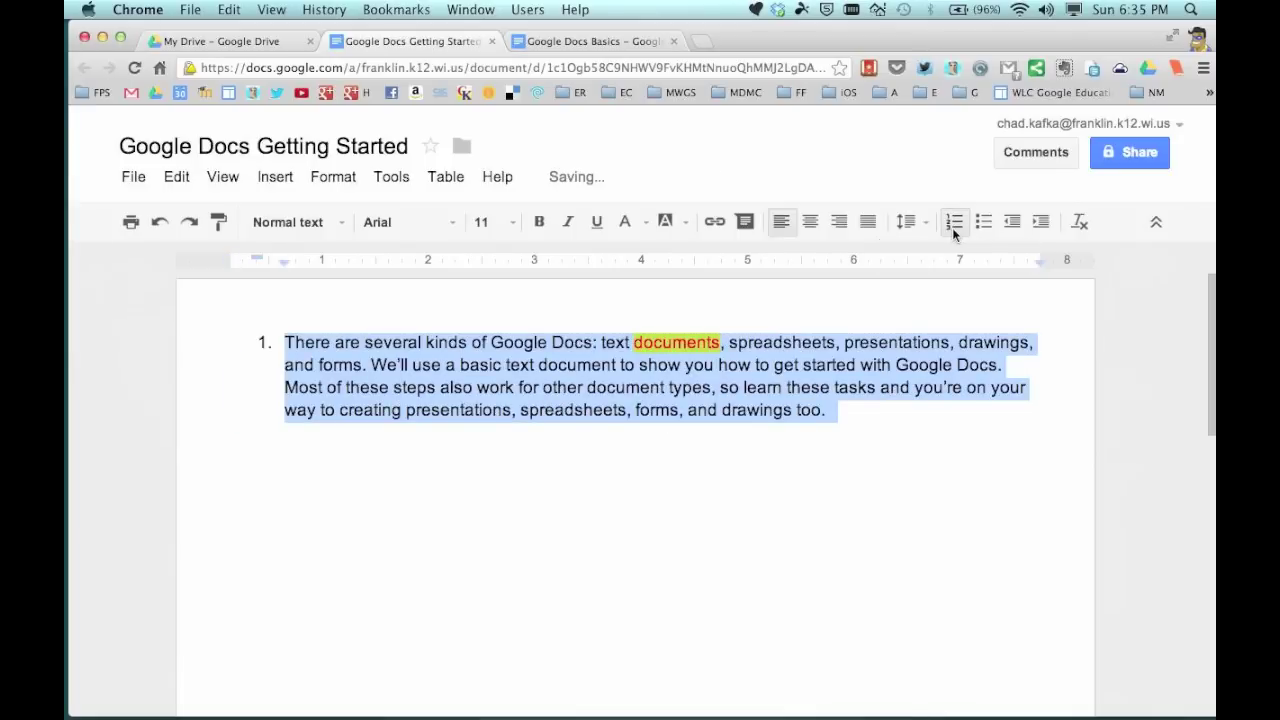
Change the numbered paragraph to a bulleted list item, and start a new line below it.
{"action": "left_click", "coordinate": [983, 225]}
{"action": "left_click", "coordinate": [845, 414]}
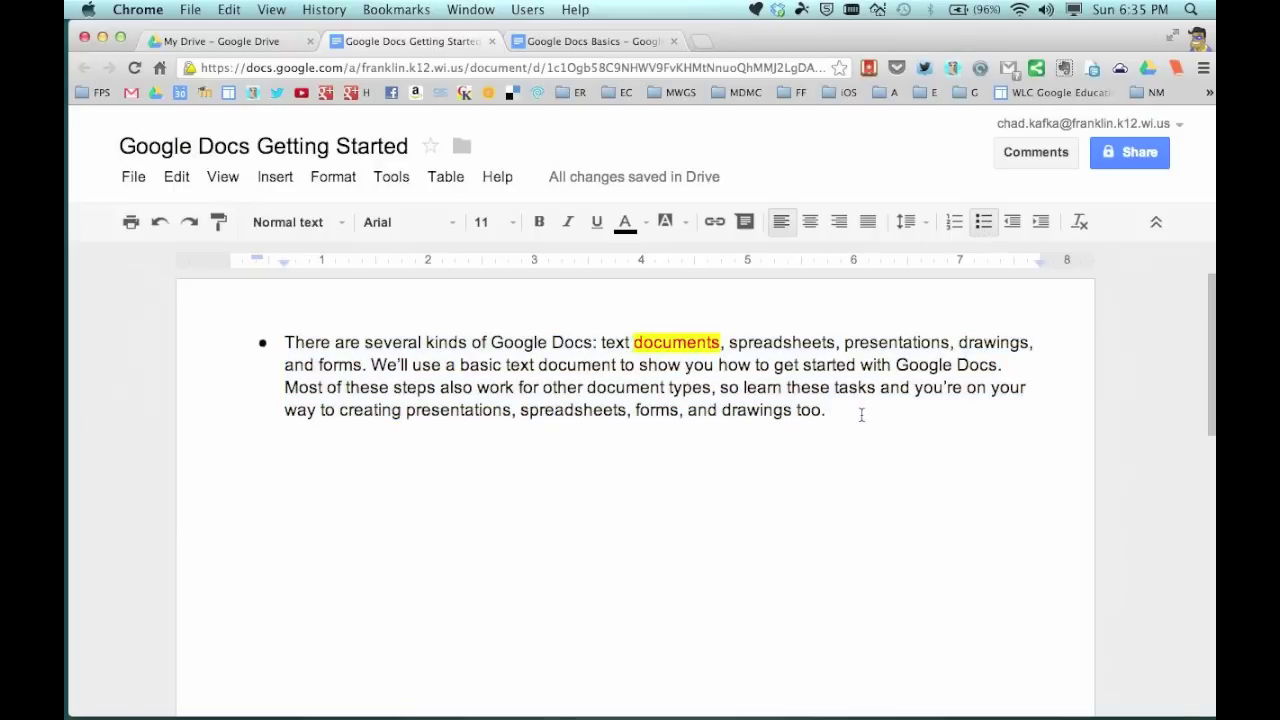
{"action": "key", "text": "Return"}
Remove the bullet from the new empty line and from the paragraph above it.
{"action": "left_click", "coordinate": [988, 221]}
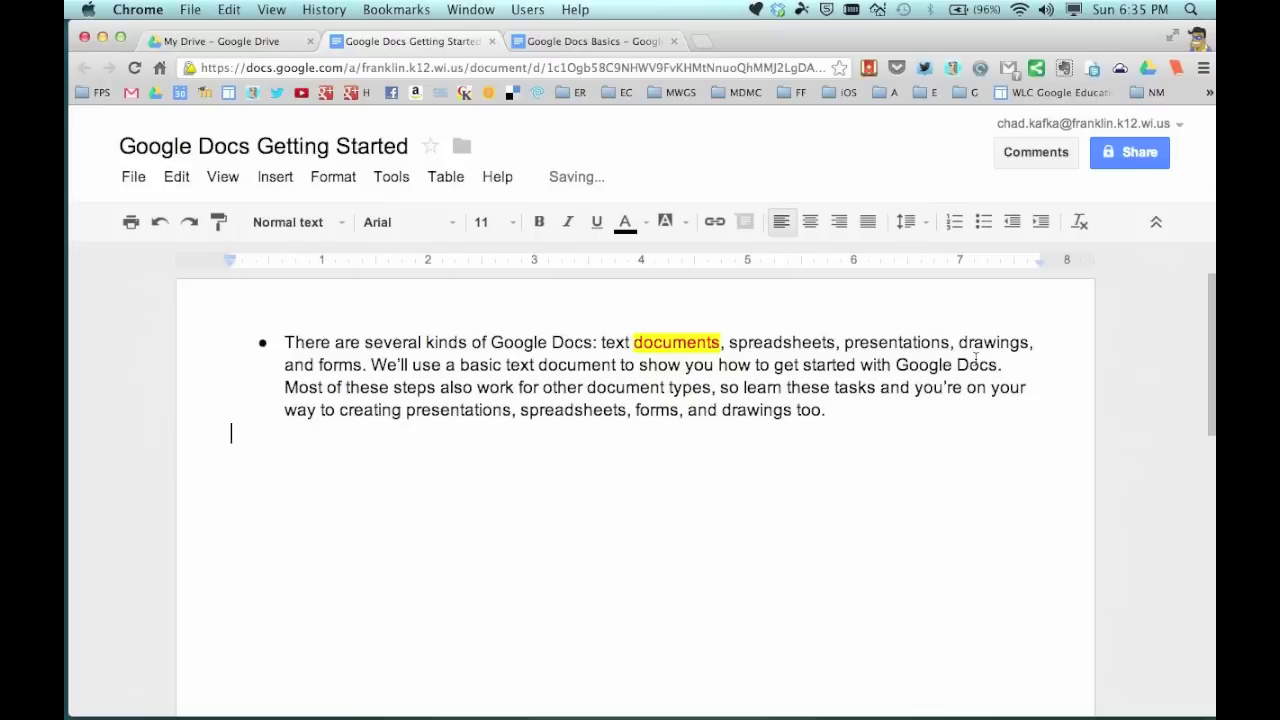
{"action": "triple_click", "coordinate": [829, 414]}
{"action": "left_click", "coordinate": [977, 226]}
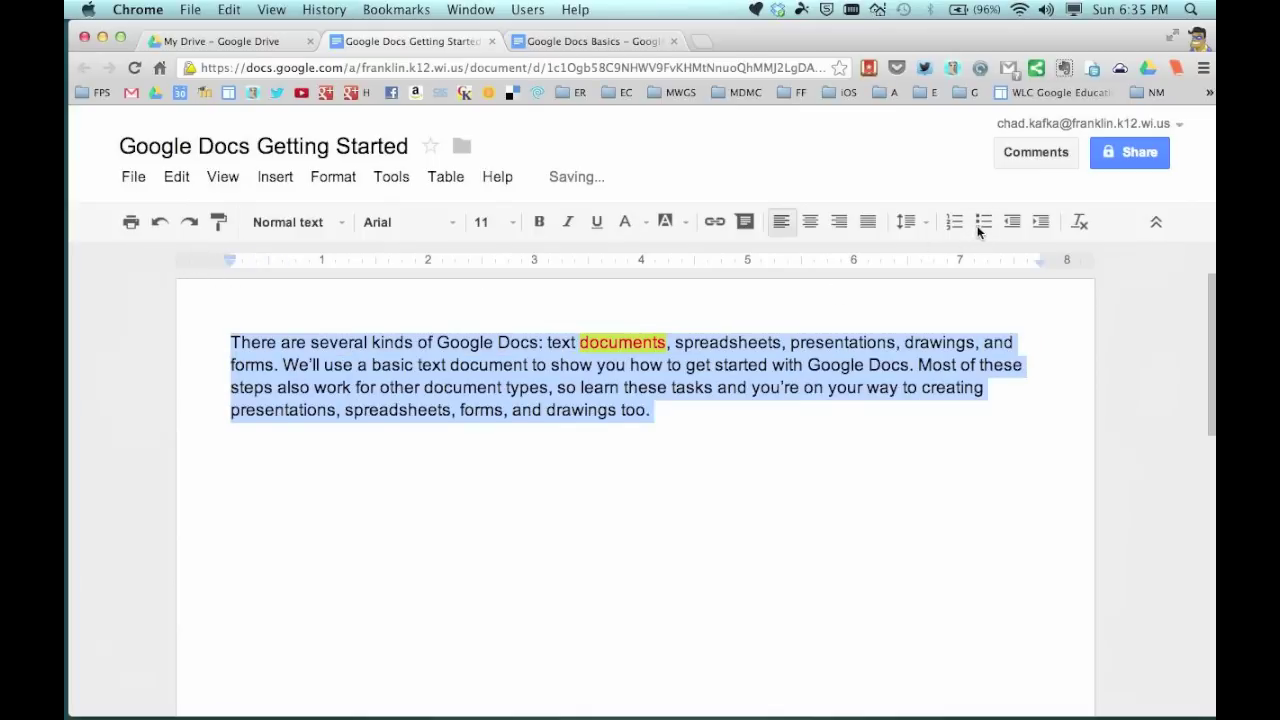
Increase the selected paragraph's indent by seven levels.
{"action": "left_click", "coordinate": [1042, 222]}
{"action": "left_click", "coordinate": [1042, 222]}
{"action": "left_click", "coordinate": [1042, 224]}
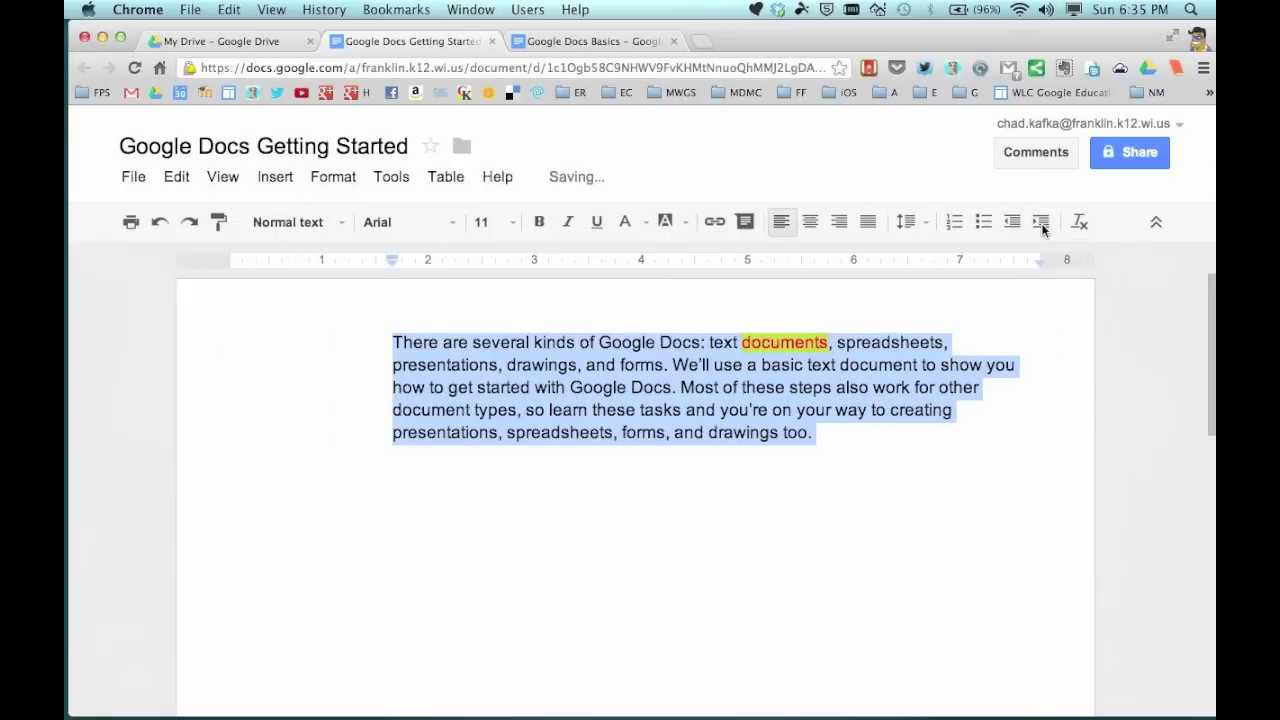
{"action": "left_click", "coordinate": [1042, 226]}
{"action": "left_click", "coordinate": [1042, 226]}
{"action": "left_click", "coordinate": [1042, 226]}
{"action": "left_click", "coordinate": [1042, 226]}
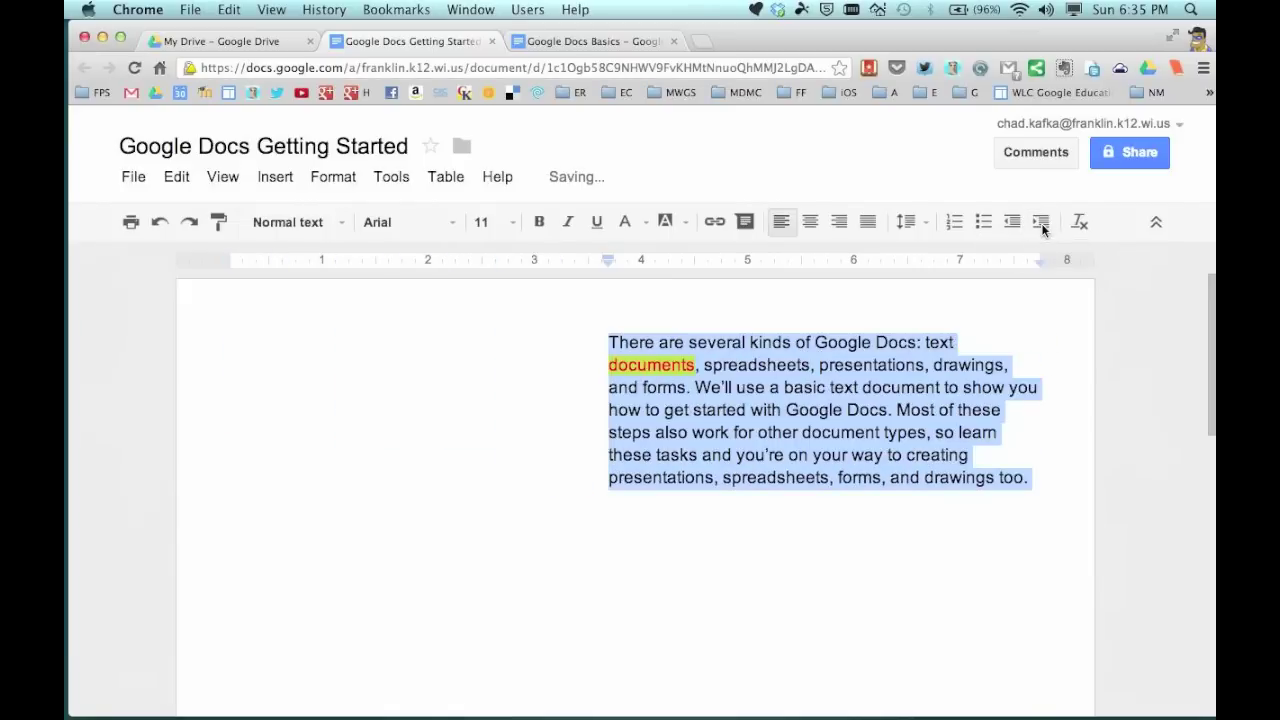
Decrease the paragraph's indent by seven levels, back to the page's left margin.
{"action": "left_click", "coordinate": [1012, 222]}
{"action": "left_click", "coordinate": [1012, 222]}
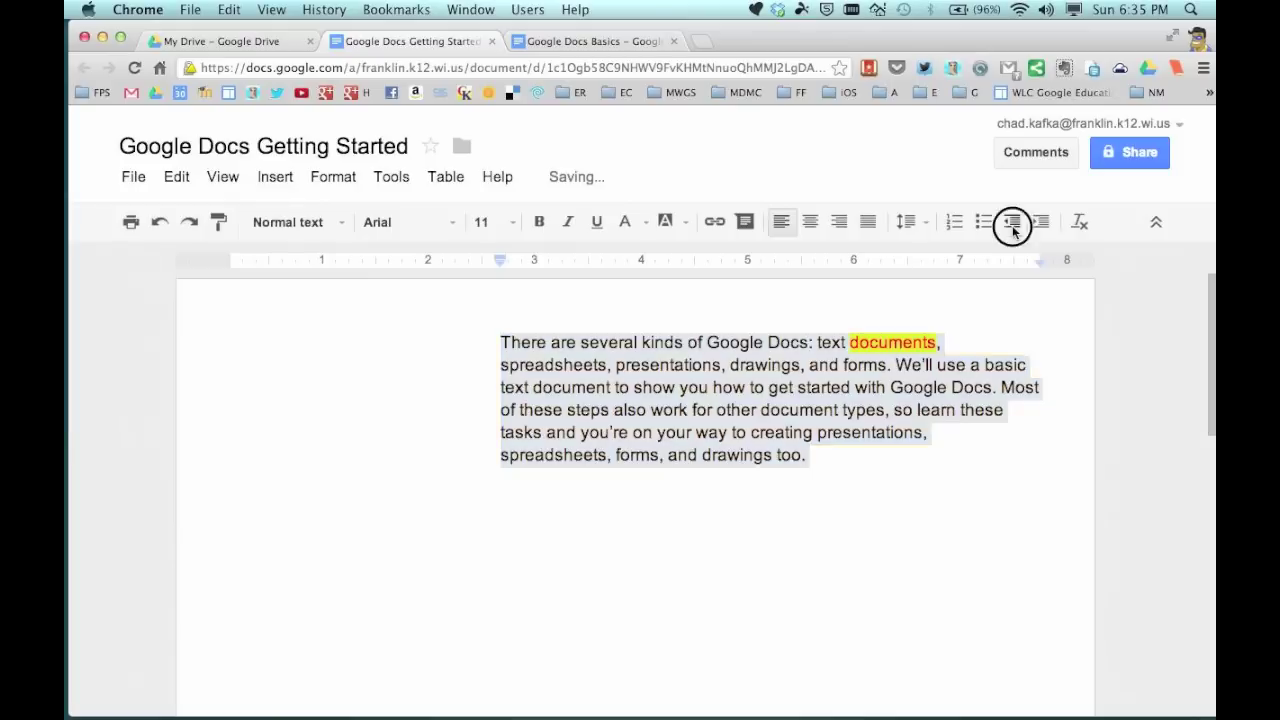
{"action": "left_click", "coordinate": [1012, 222]}
{"action": "left_click", "coordinate": [1012, 222]}
{"action": "left_click", "coordinate": [1012, 222]}
{"action": "left_click", "coordinate": [1012, 222]}
{"action": "left_click", "coordinate": [1012, 222]}
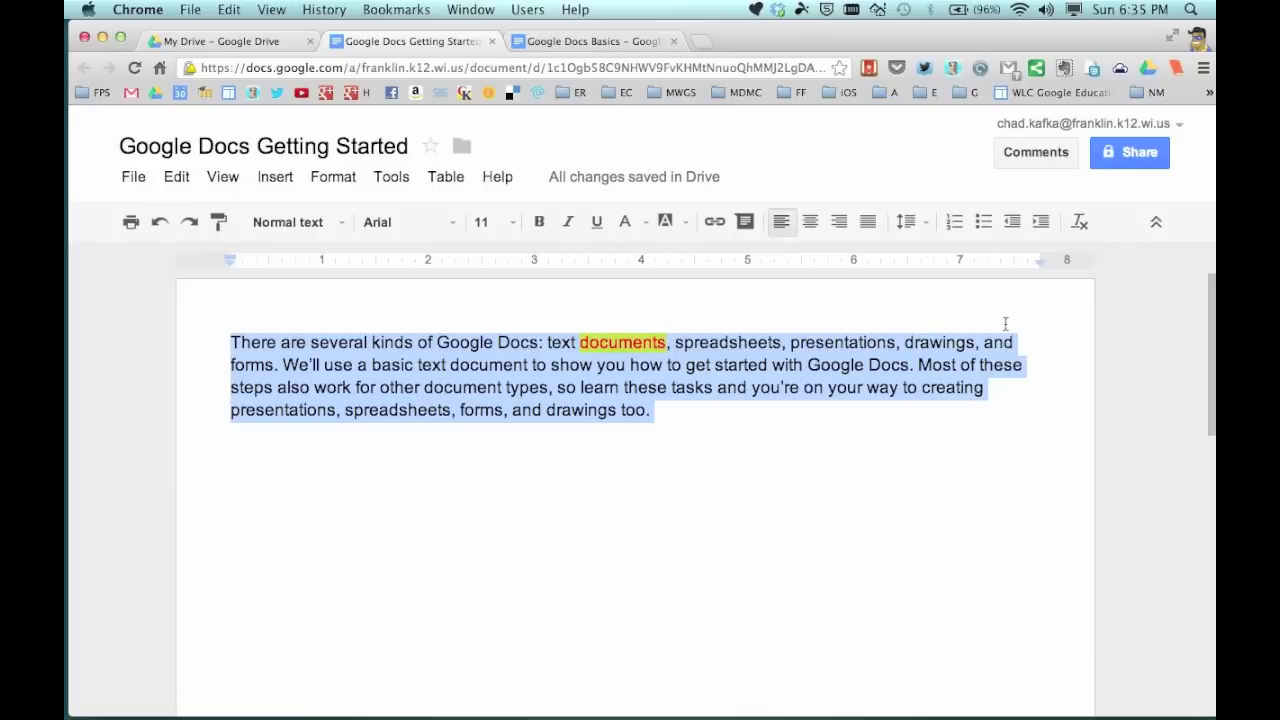
Set the selected paragraph's font to Impact and its size to 24.
{"action": "left_click", "coordinate": [454, 226]}
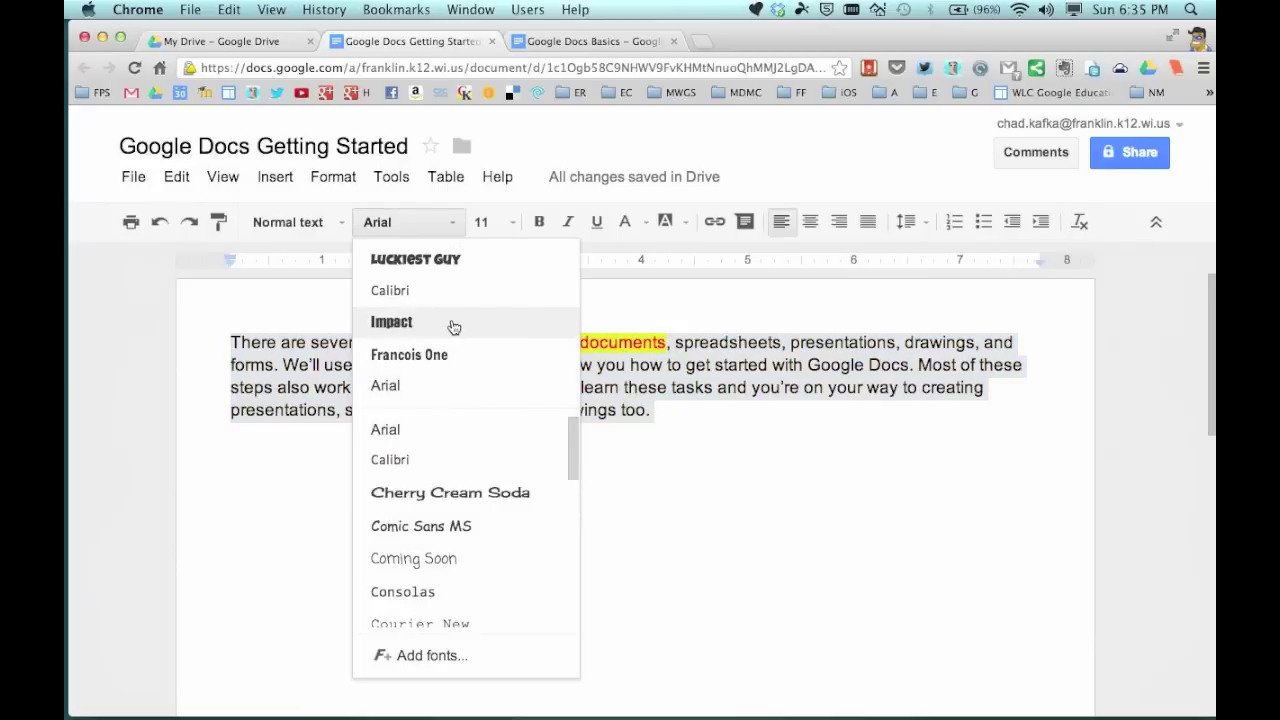
{"action": "left_click", "coordinate": [449, 322]}
{"action": "left_click", "coordinate": [498, 222]}
{"action": "left_click", "coordinate": [519, 470]}
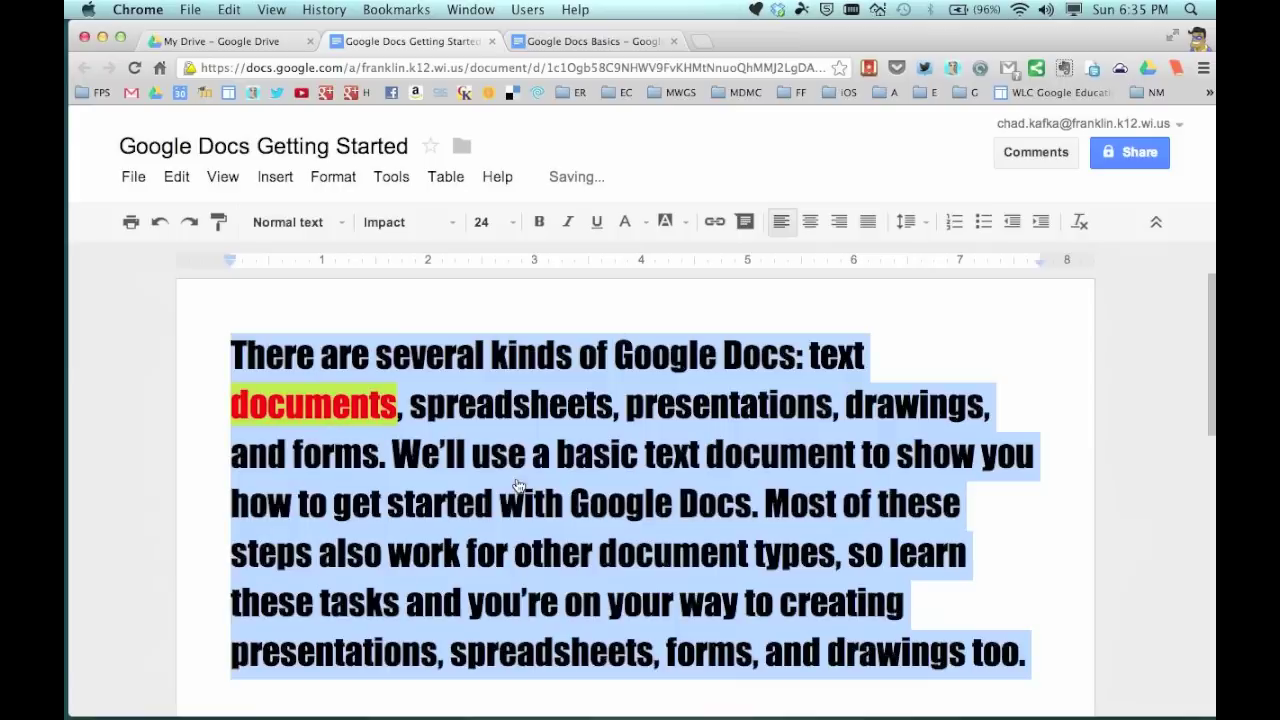
Color the whole paragraph's text red, and clear all formatting from the paragraph.
{"action": "left_click", "coordinate": [633, 225]}
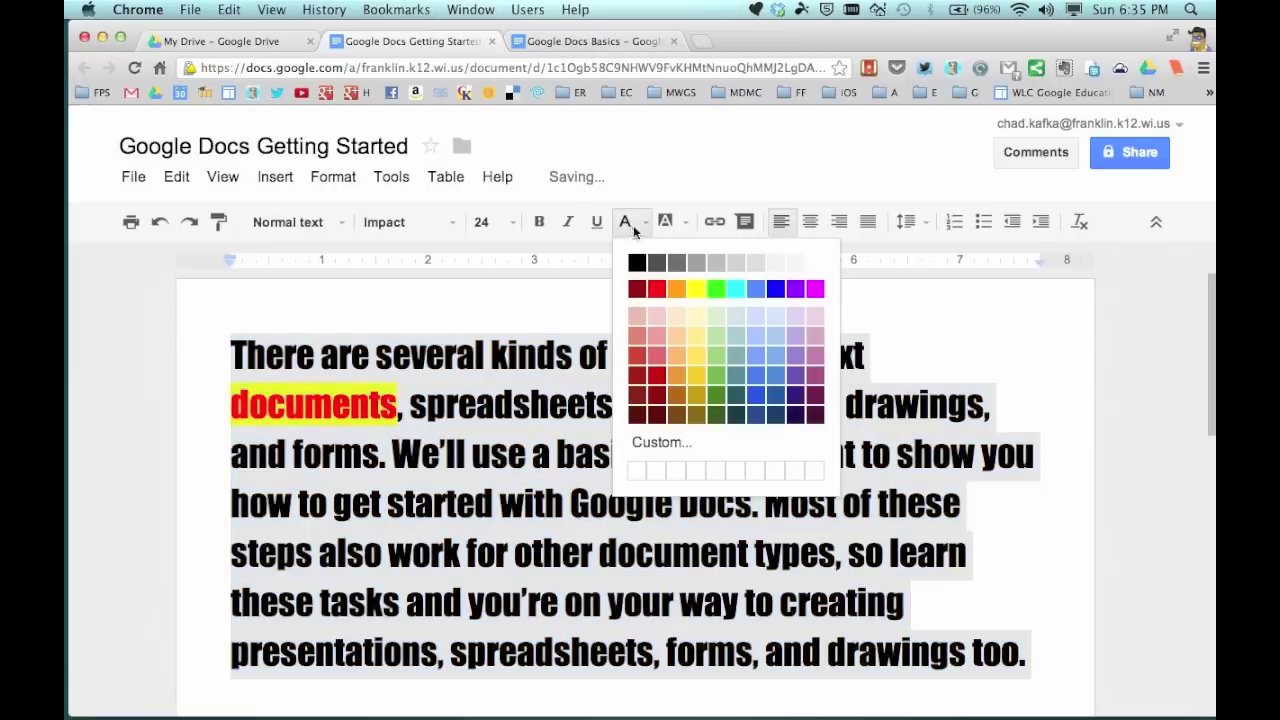
{"action": "left_click", "coordinate": [656, 289]}
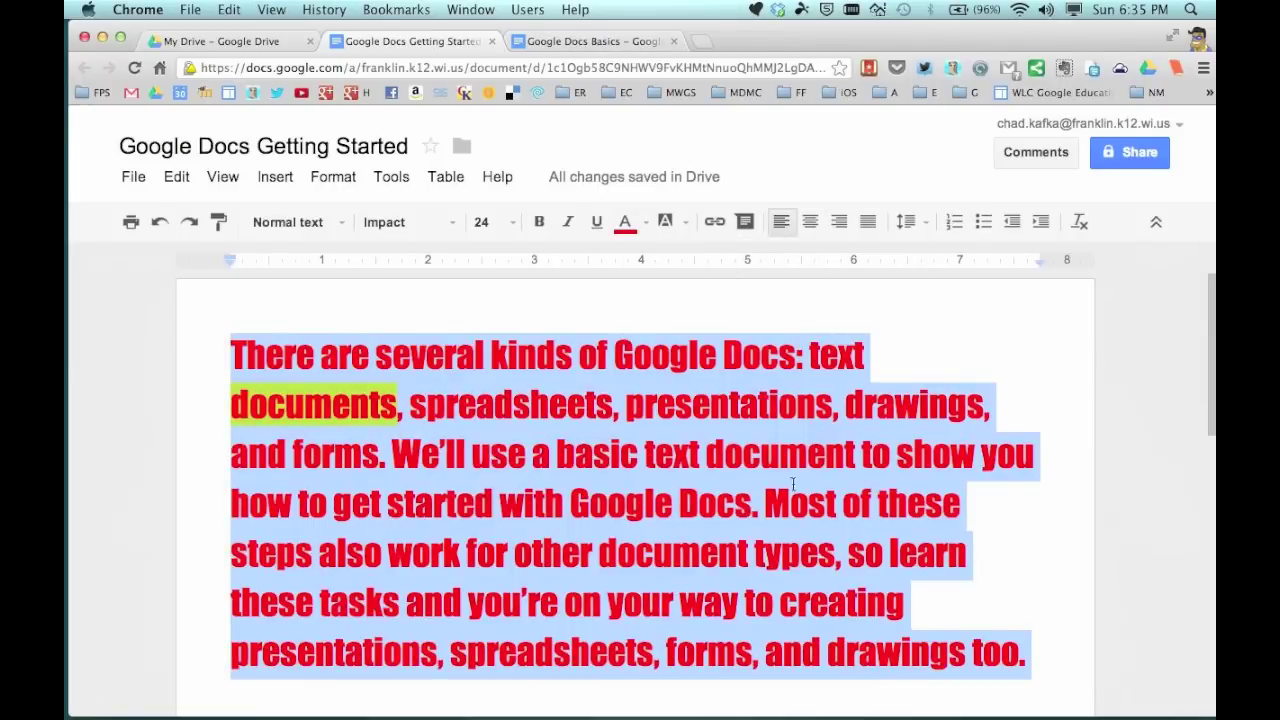
{"action": "left_click", "coordinate": [1081, 222]}
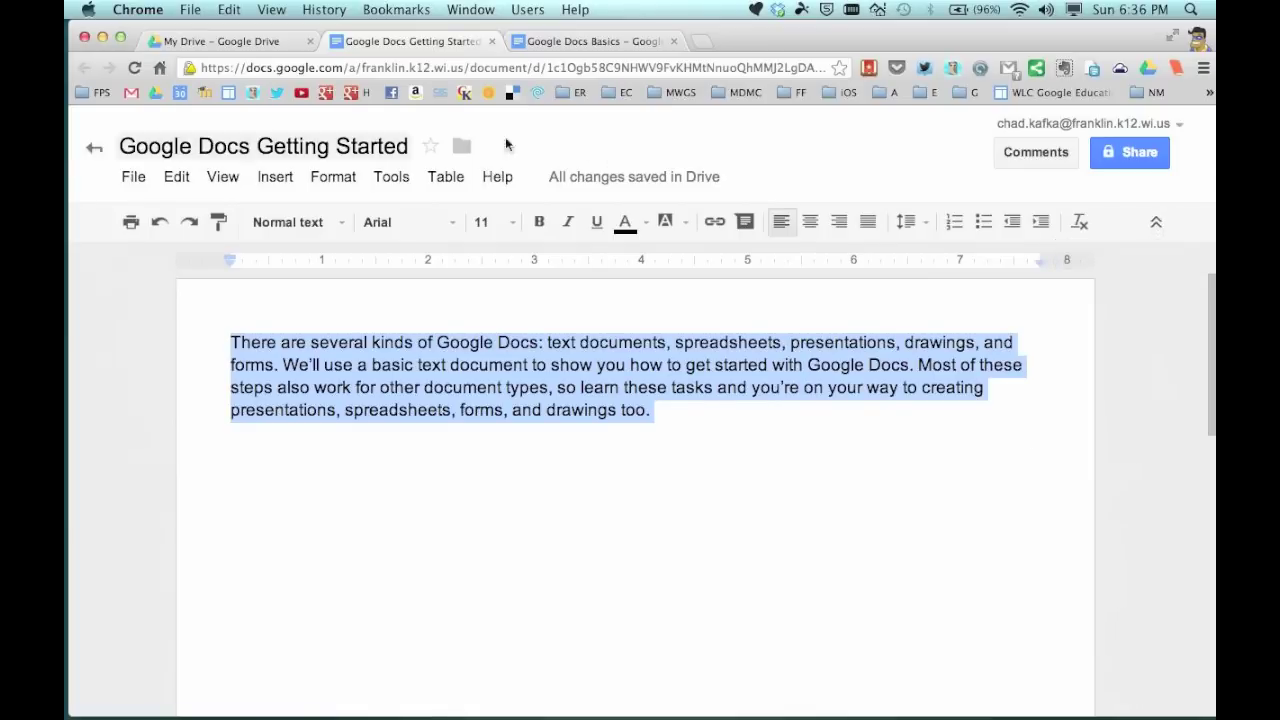
Collapse the document's title and menu area to the compact controls and restore it, three times in a row.
{"action": "left_click", "coordinate": [1163, 228]}
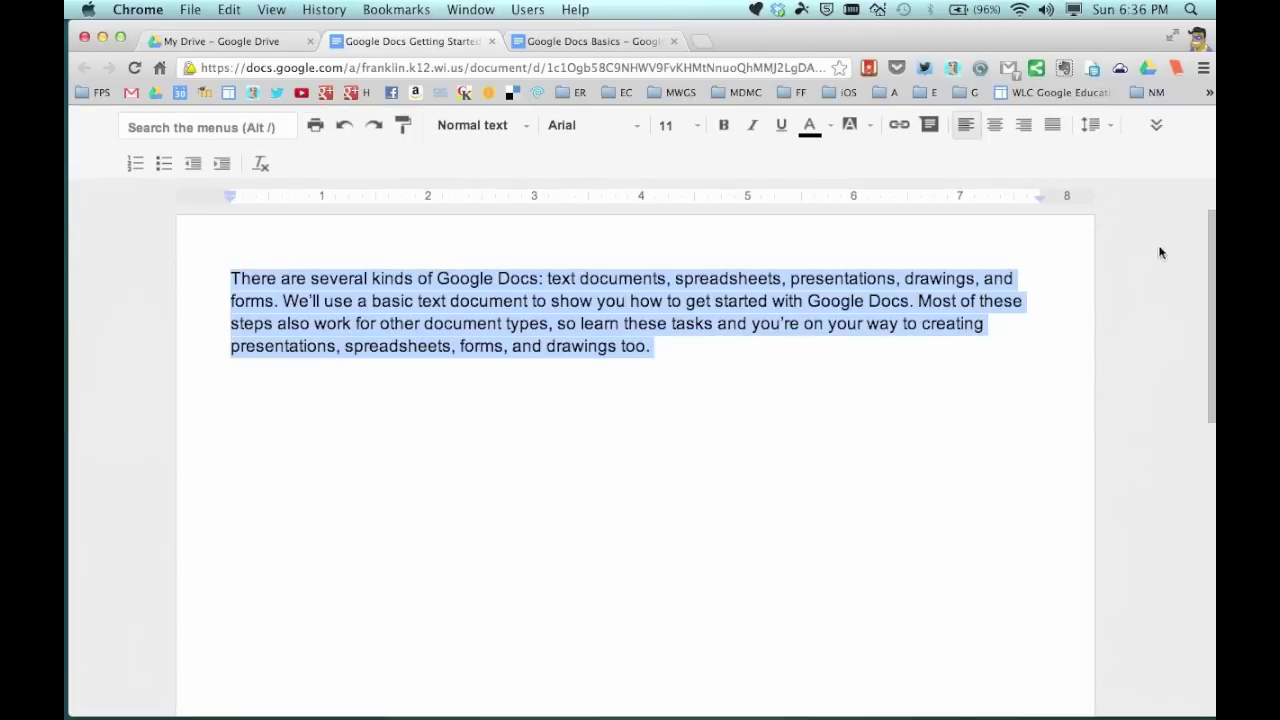
{"action": "left_click", "coordinate": [1155, 132]}
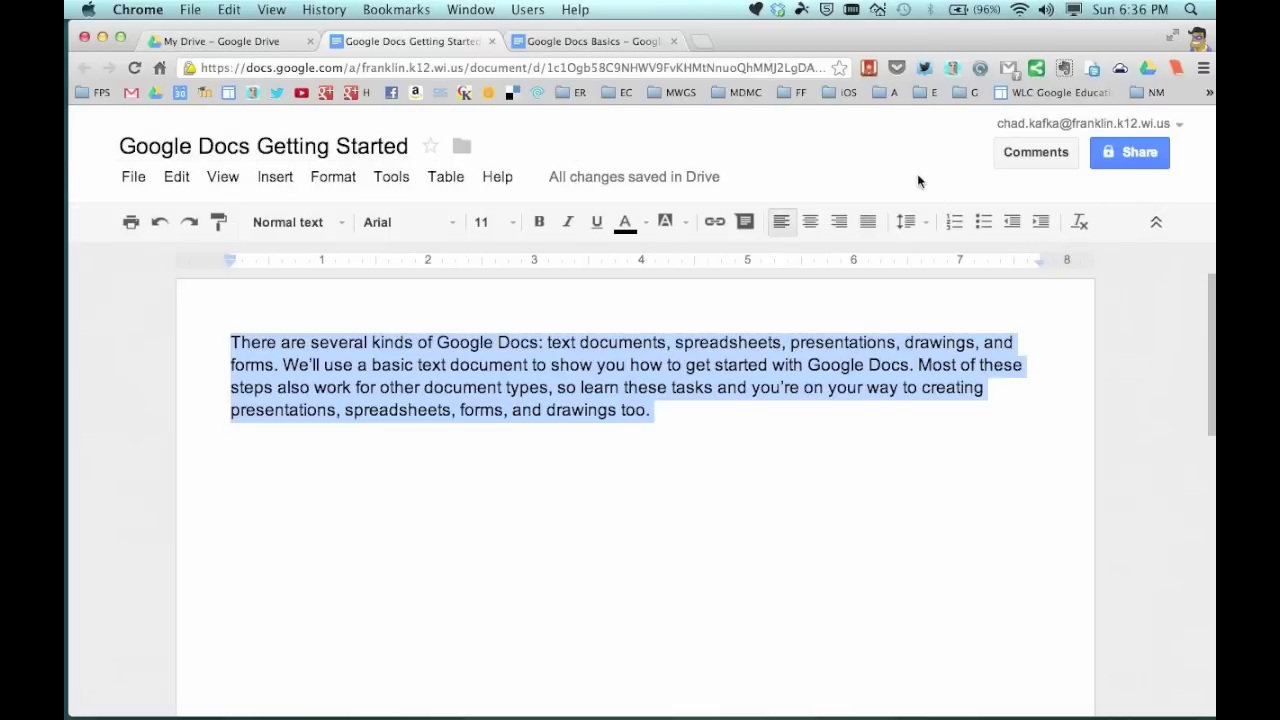
{"action": "left_click", "coordinate": [1156, 221]}
{"action": "left_click", "coordinate": [1156, 126]}
{"action": "left_click", "coordinate": [1155, 221]}
{"action": "left_click", "coordinate": [1157, 126]}
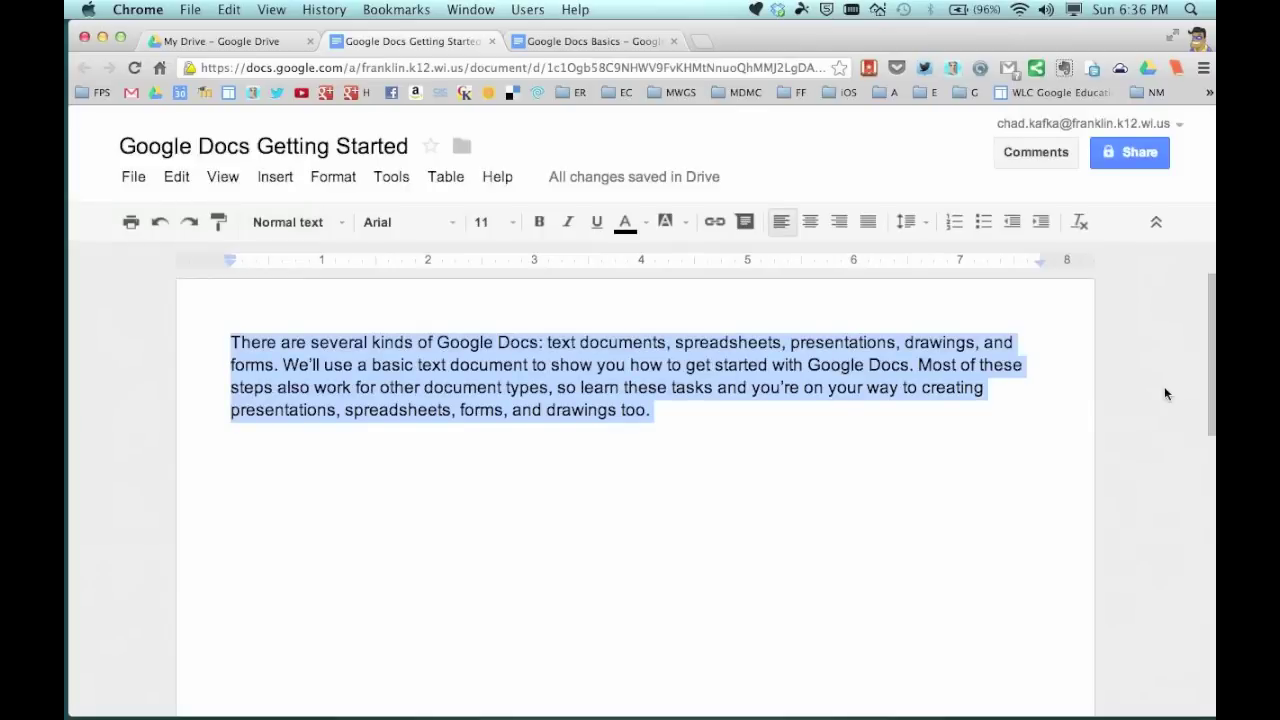